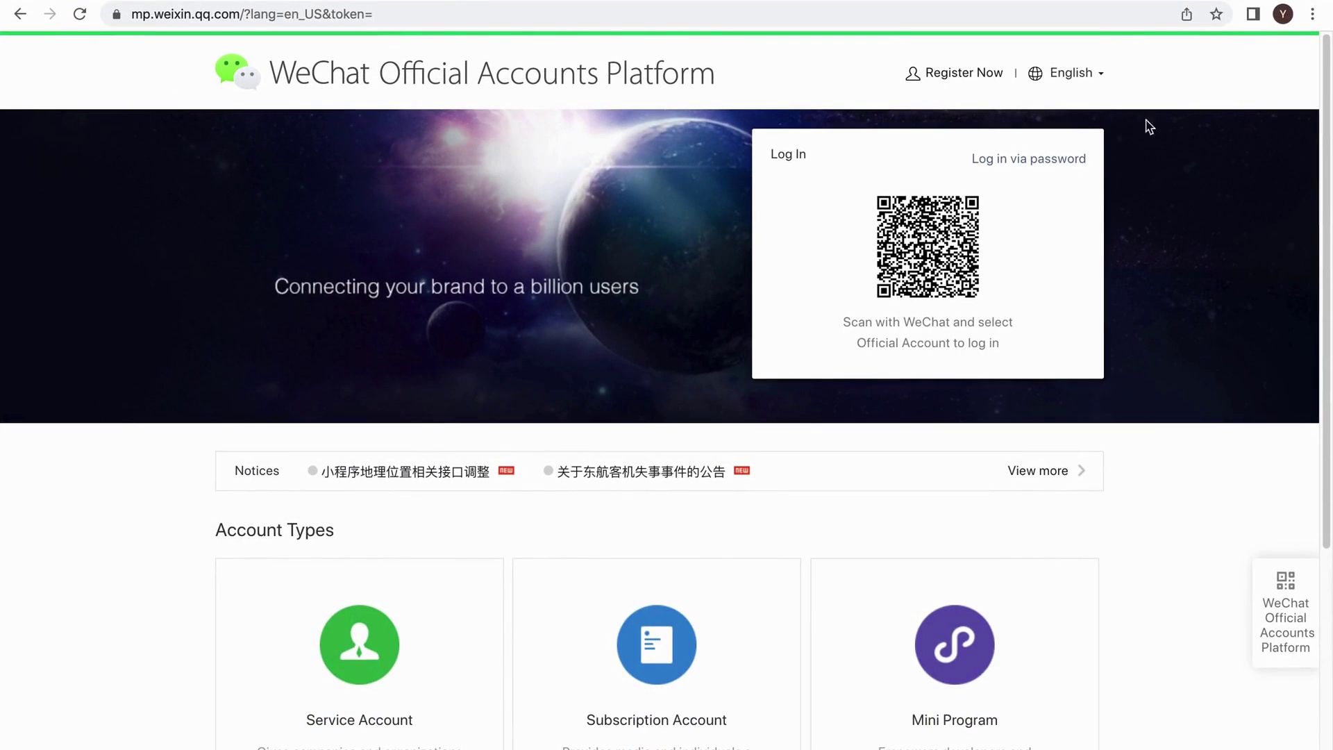
Switch the site language to Chinese, decline the translation offer, then switch back to English.
mouse_move(1087, 73)
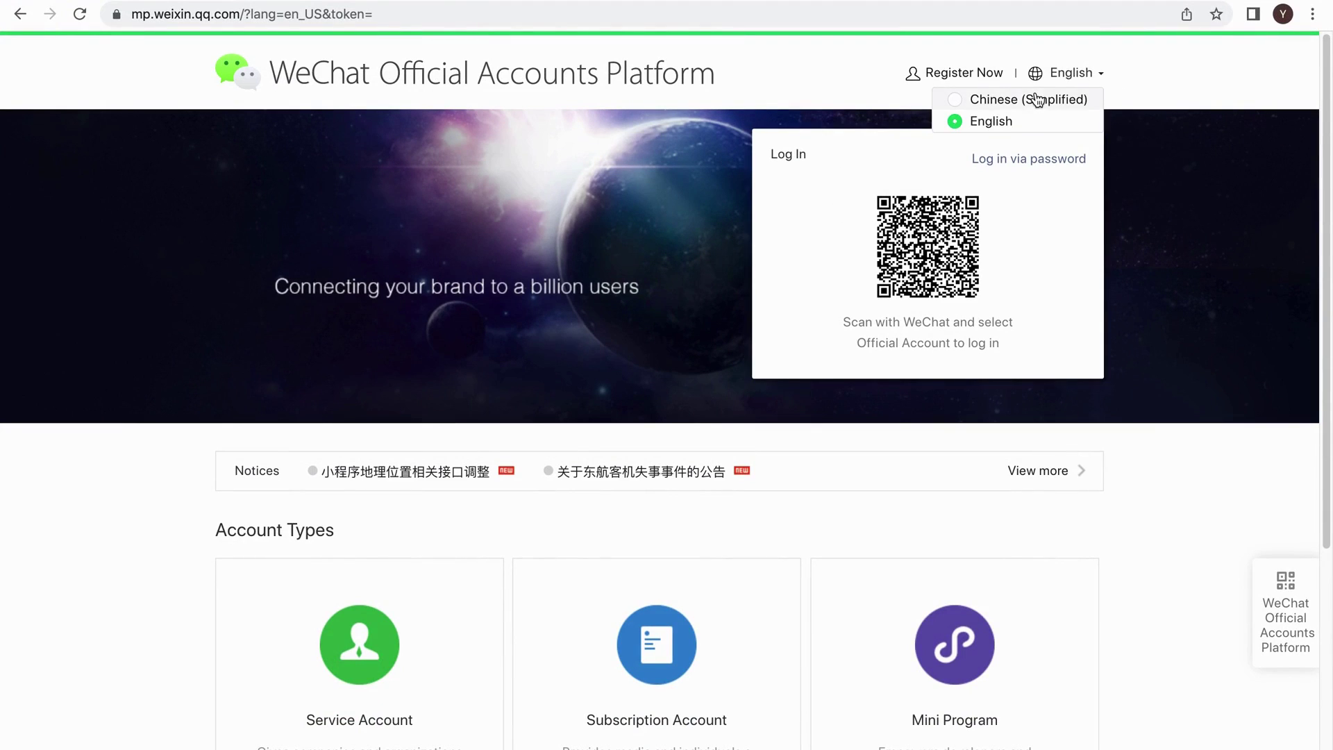
left_click_drag(1033, 123, 1085, 73)
left_click(1089, 75)
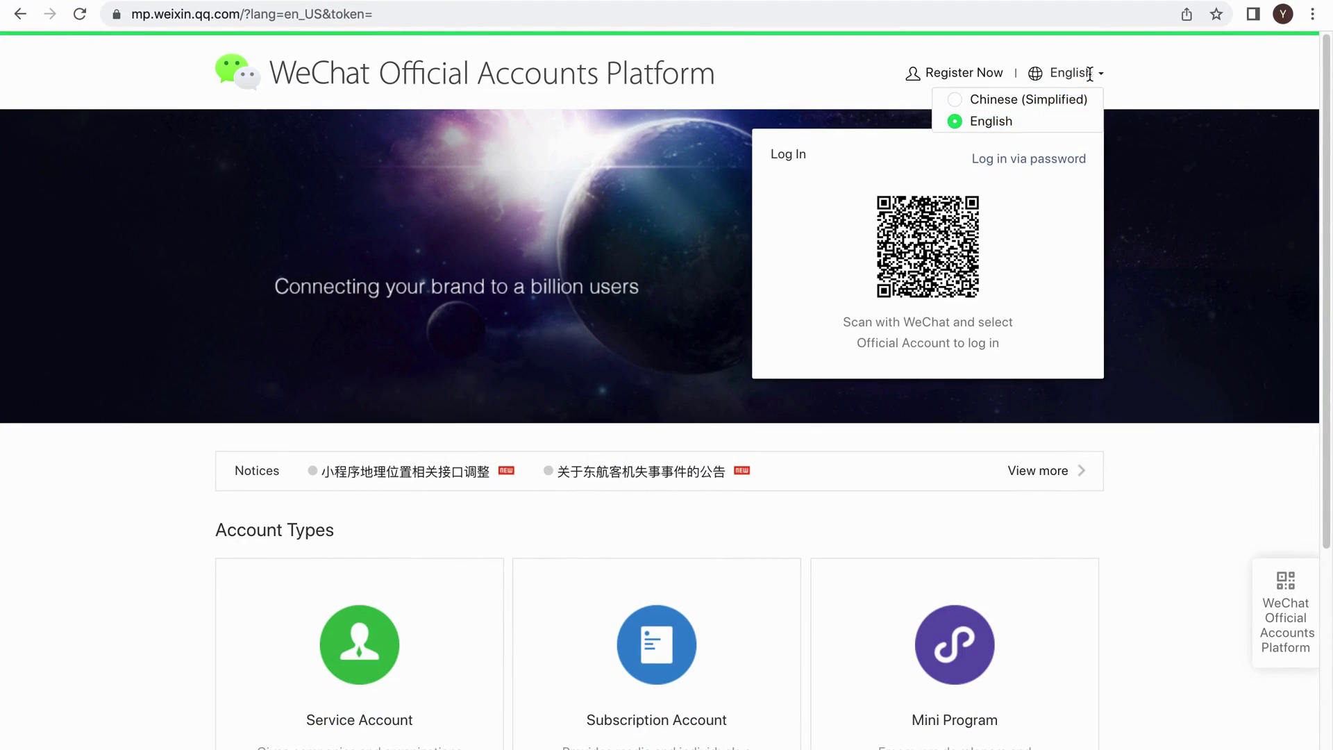
left_click(1067, 101)
left_click(1214, 50)
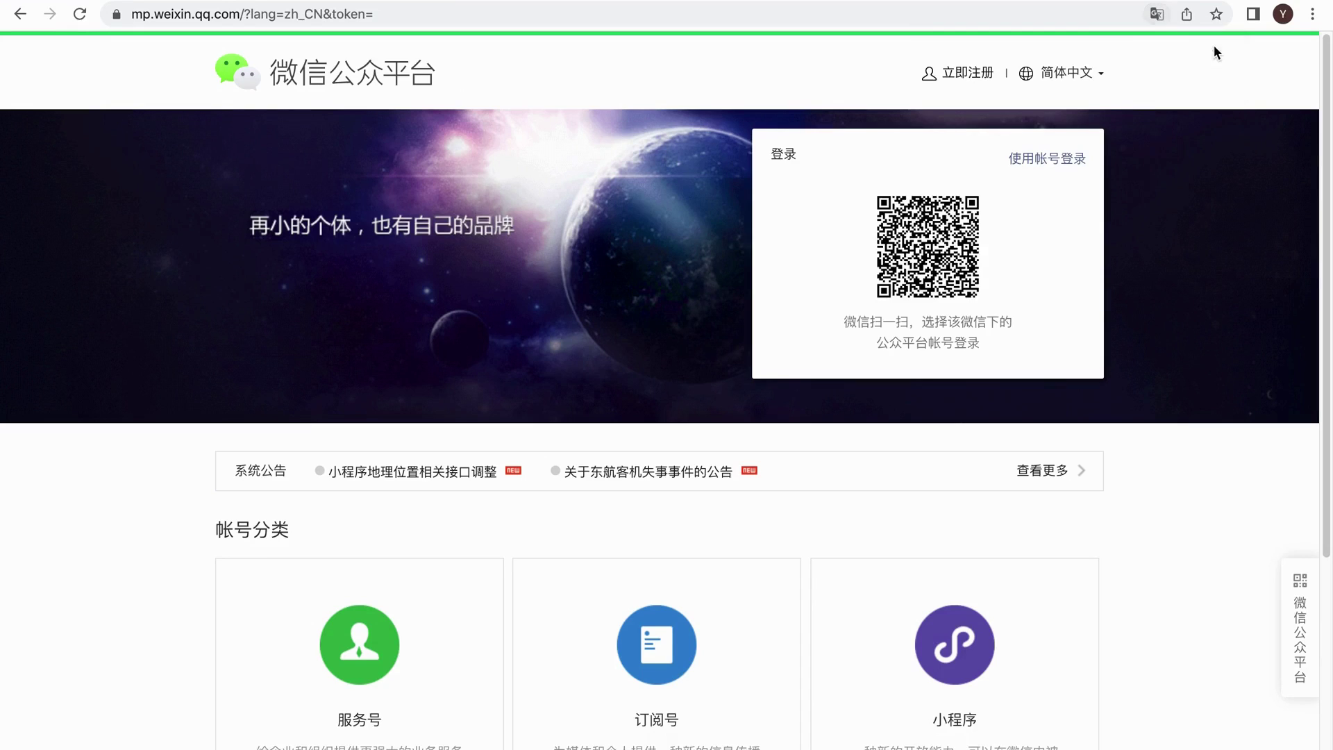
mouse_move(1086, 79)
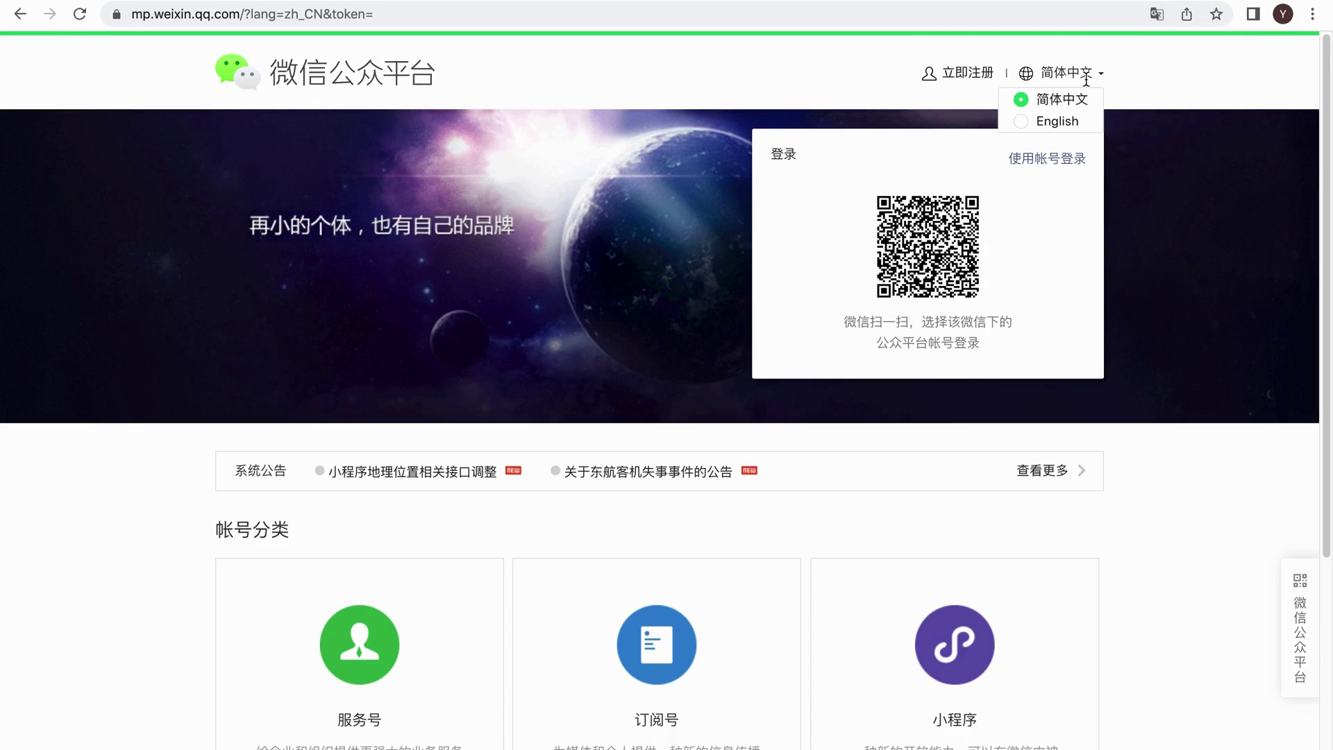
left_click(1056, 124)
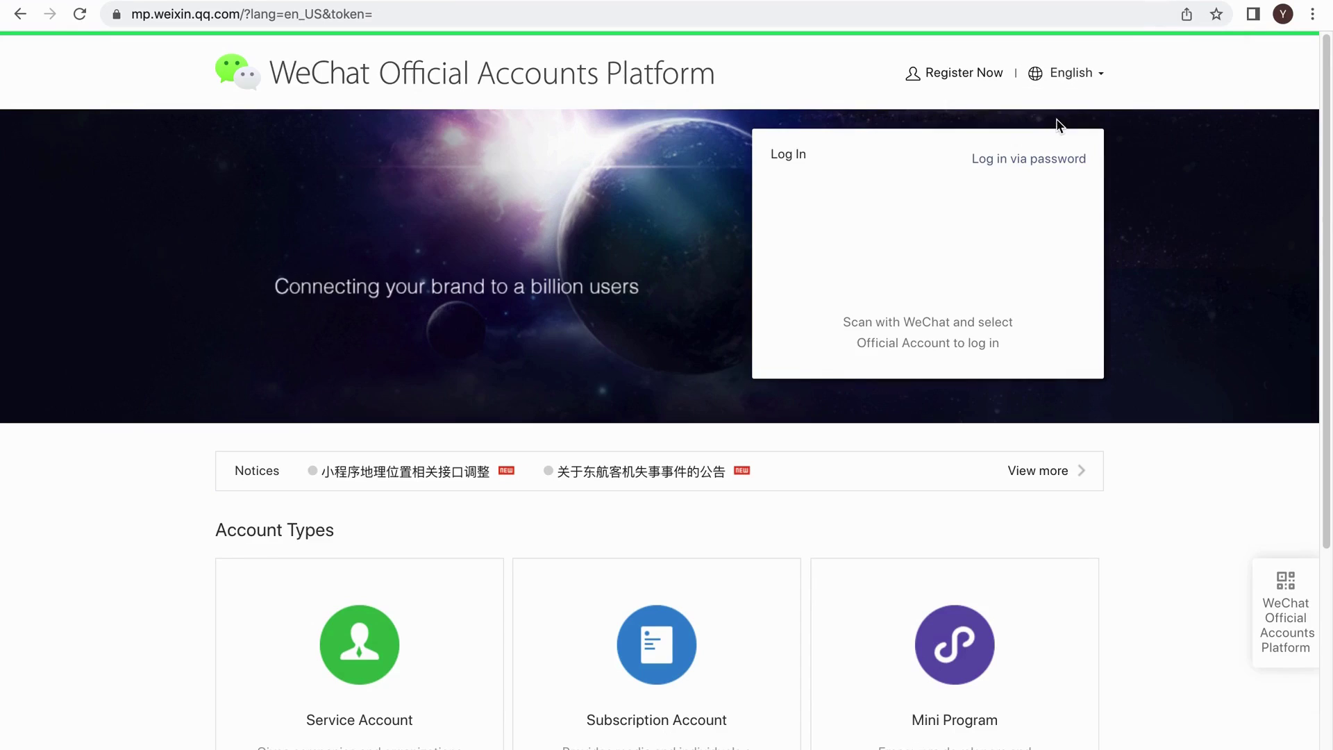
Start a new account registration and review the Basic Information form.
left_click(969, 74)
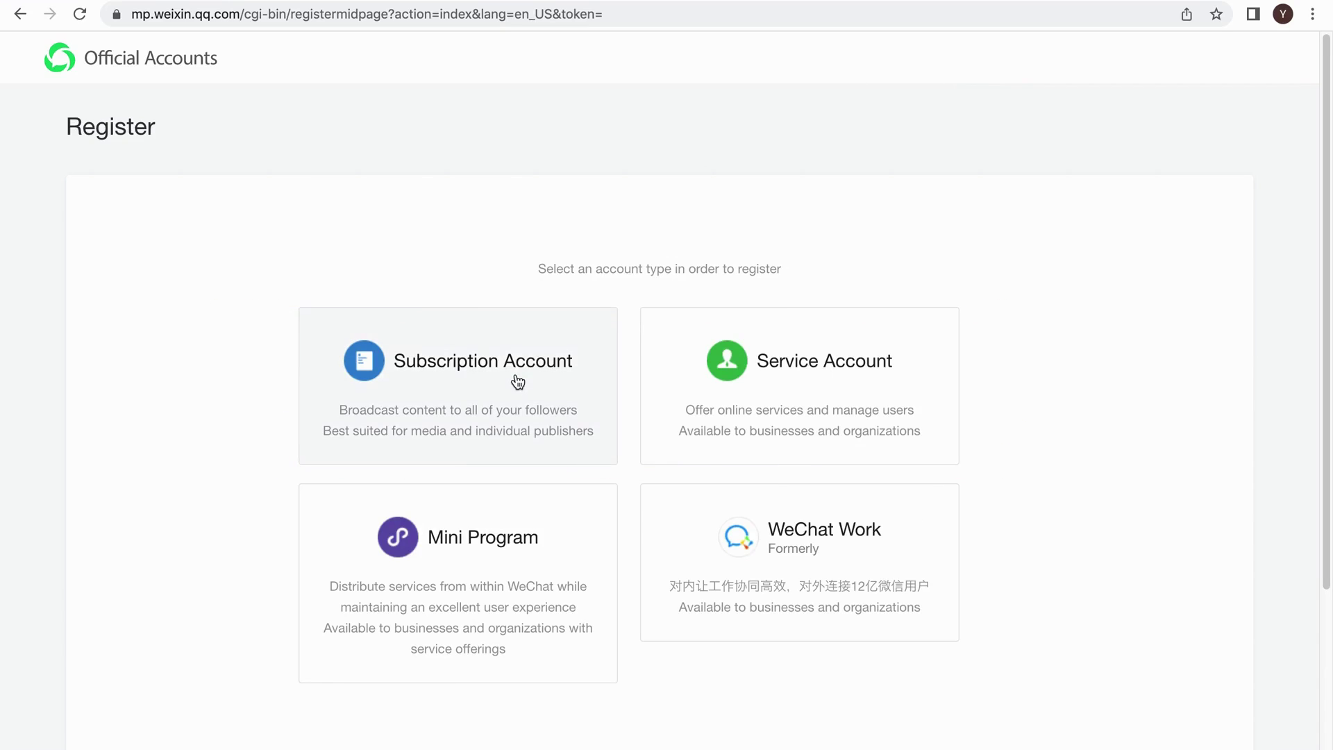
scroll(518, 381, "down", 1)
scroll(518, 381, "up", 1)
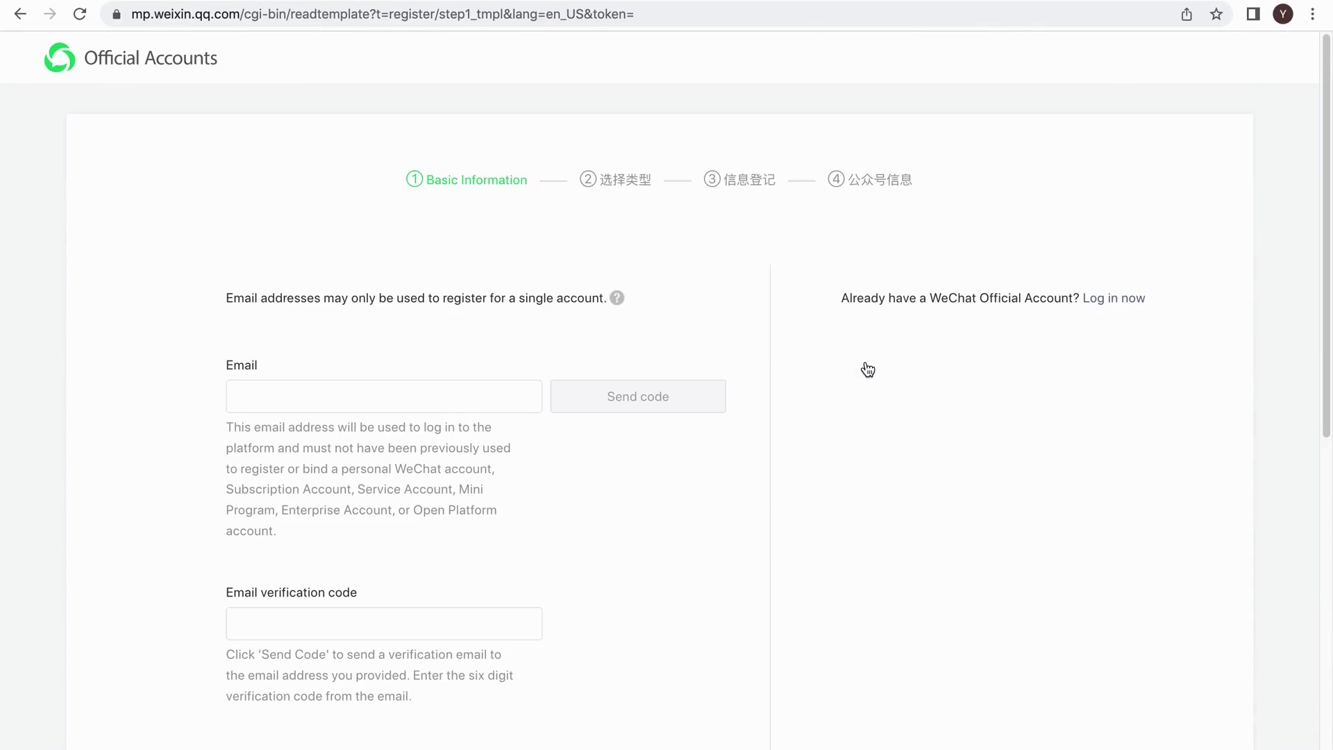
Paste the account email, request the verification email, and enter the CAPTCHA characters.
left_click(342, 394)
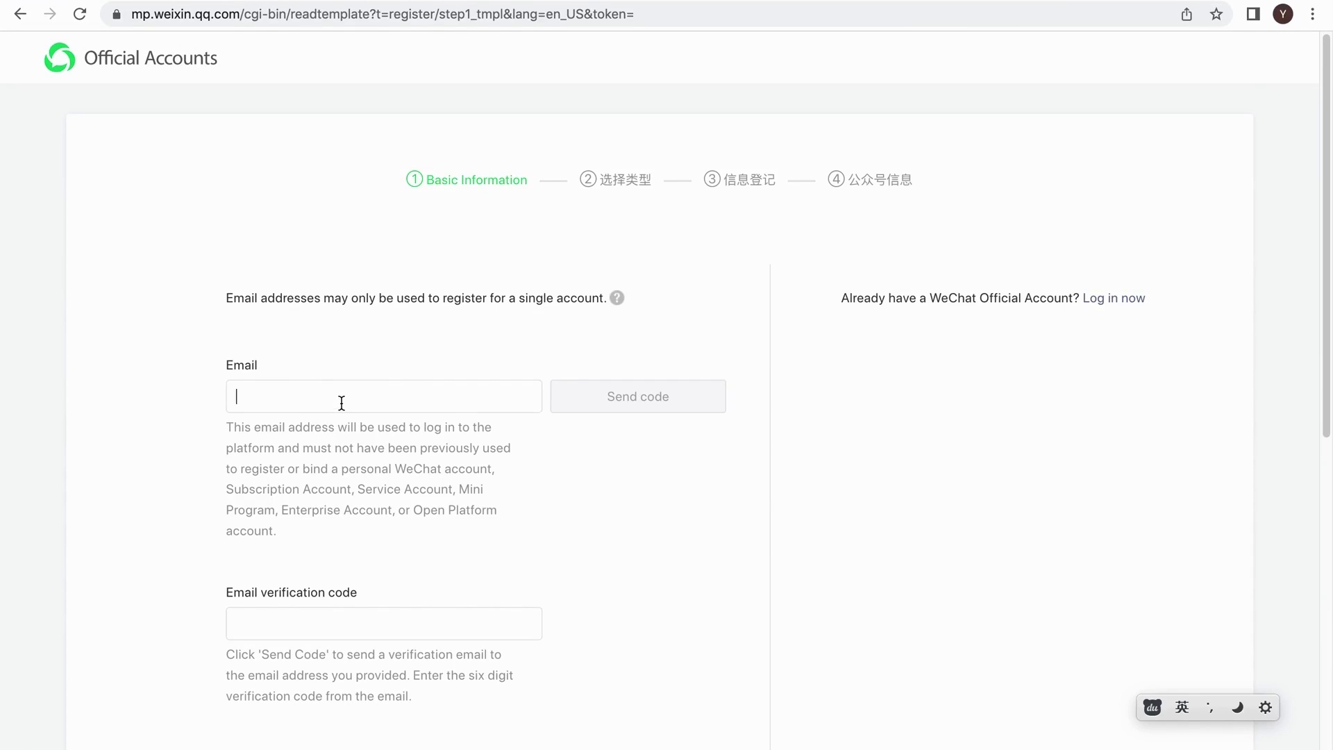
key("super+v")
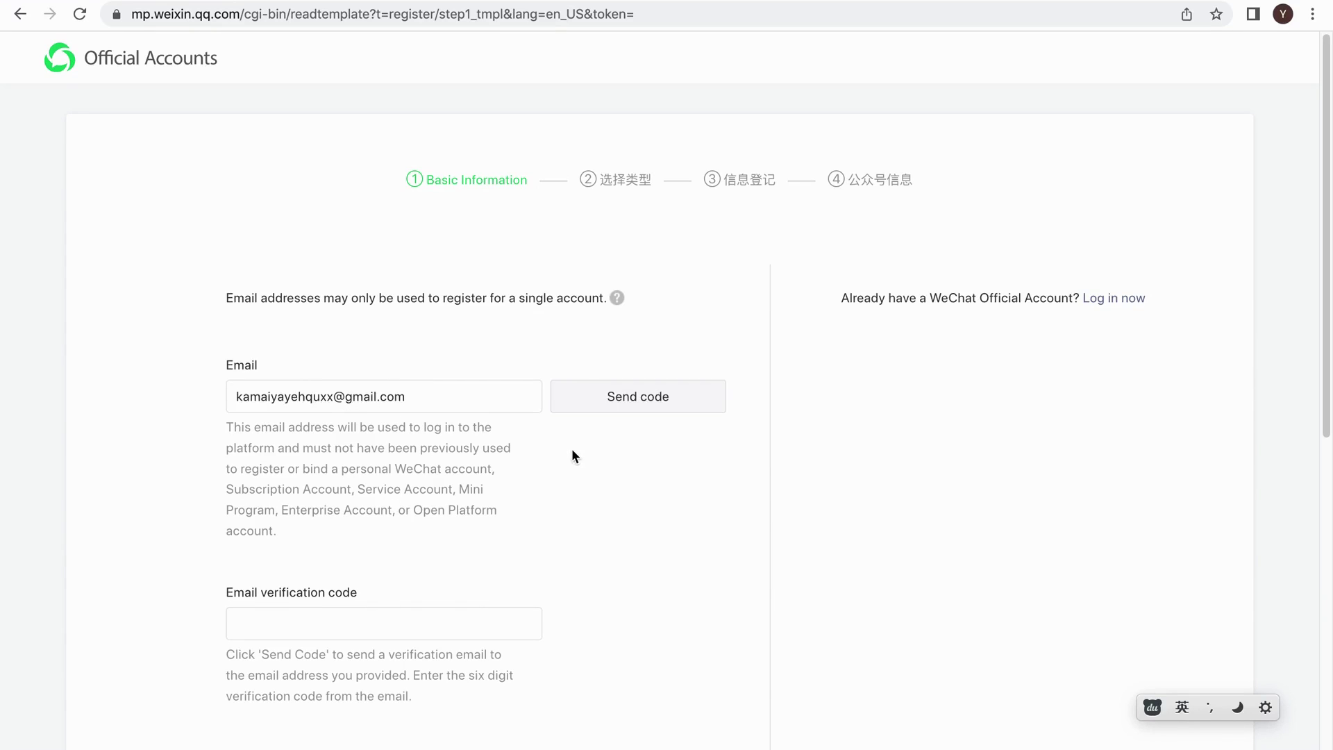
left_click(643, 409)
left_click(427, 406)
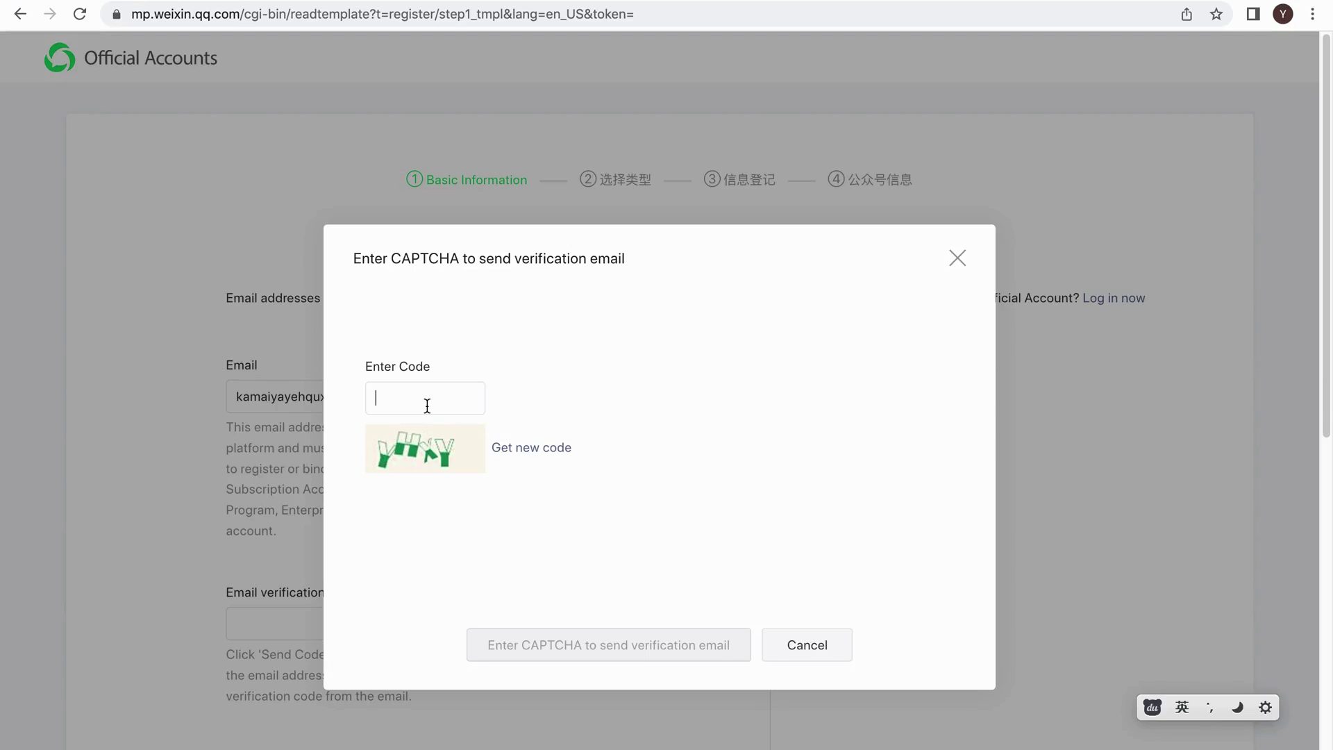
type("Y")
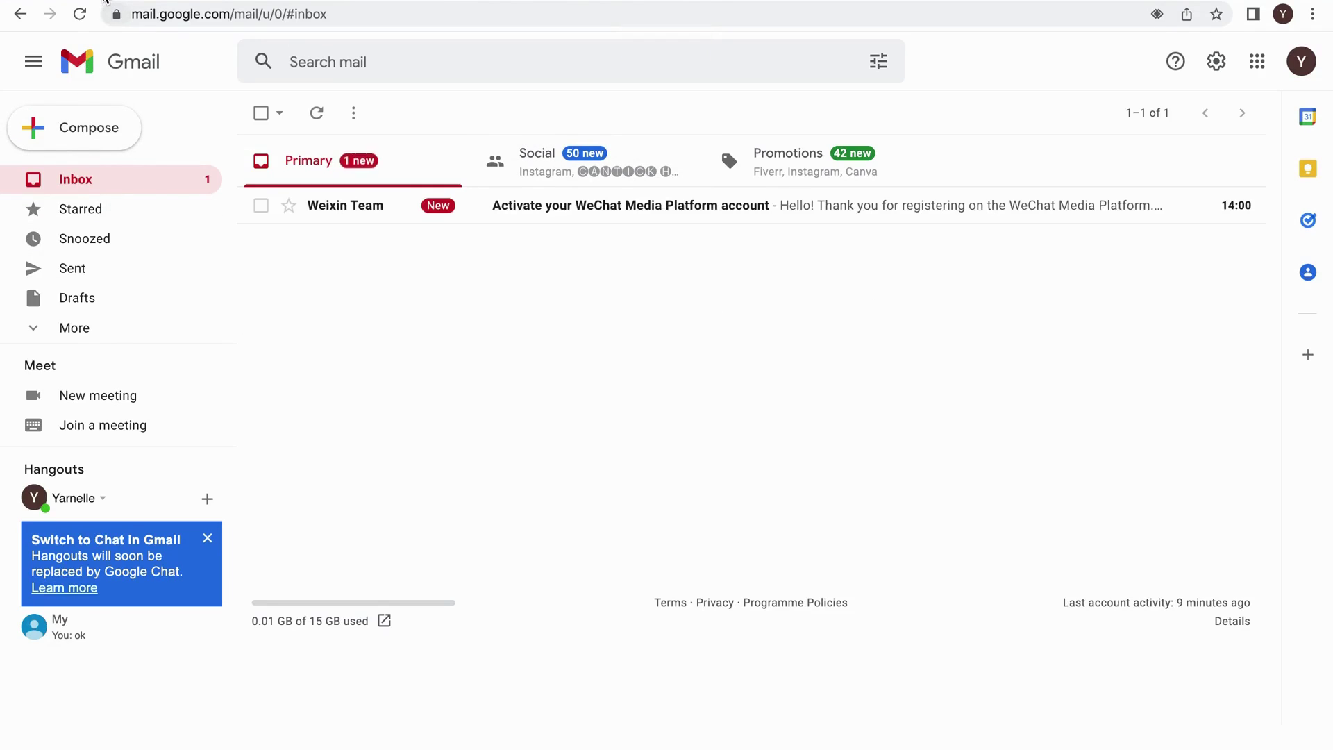
Open the WeChat activation email in Gmail and copy the six-digit verification code.
left_click(625, 206)
double_click(561, 472)
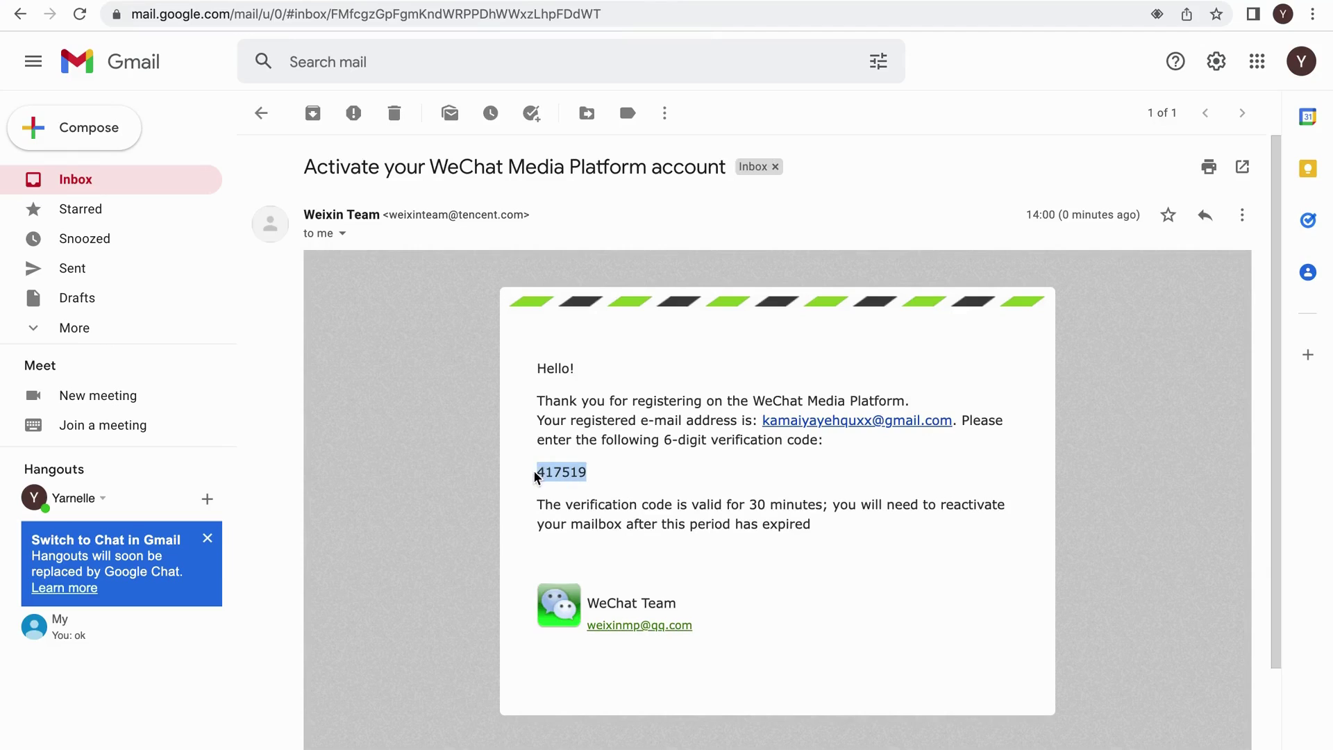
right_click(559, 475)
left_click(589, 510)
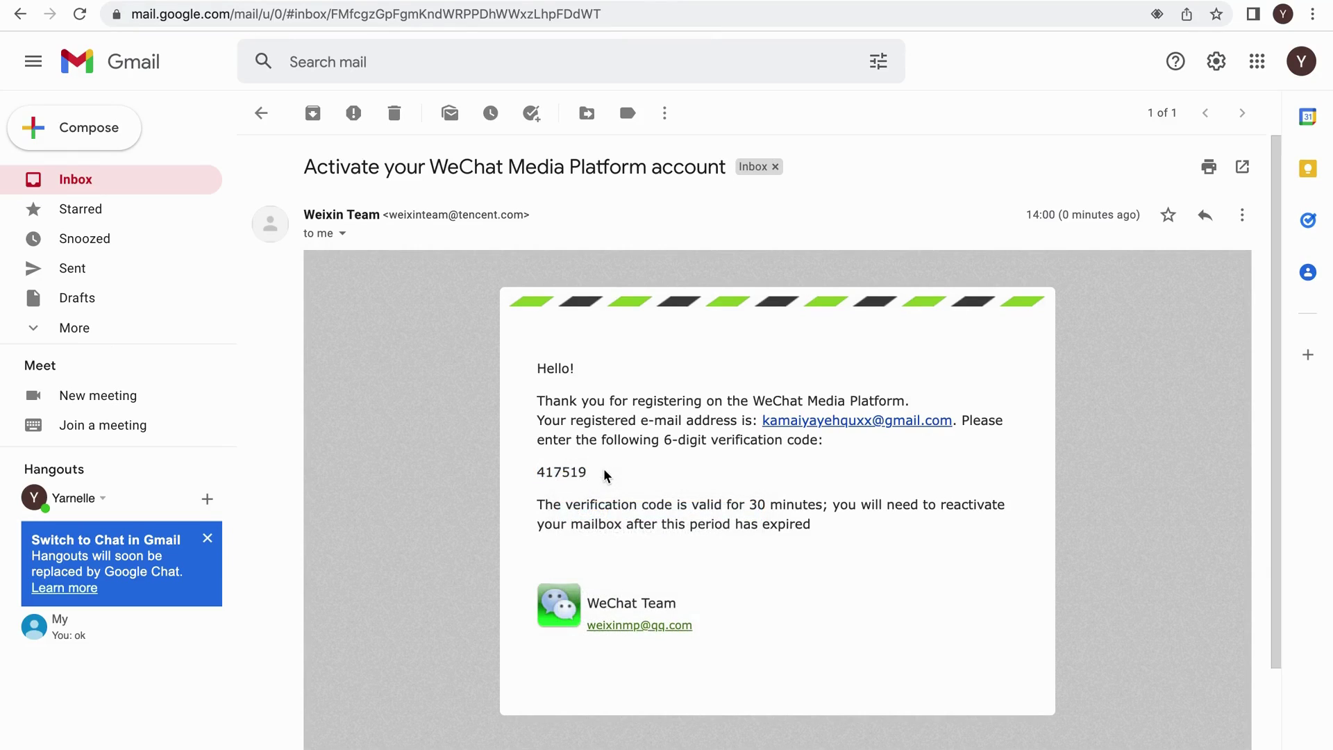
Paste the verification code and enter the account password in both password fields.
key("ctrl+Tab")
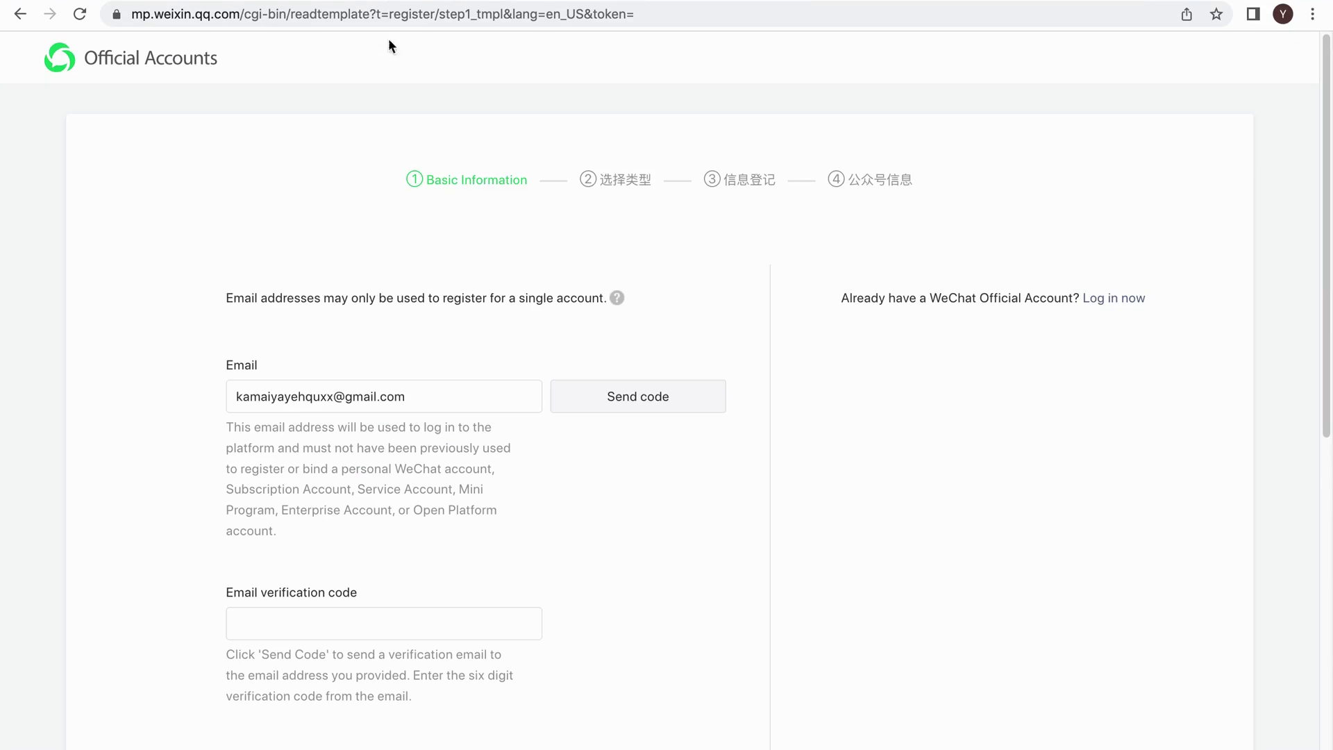
left_click(329, 619)
key("ctrl+v")
key("Tab")
type("am")
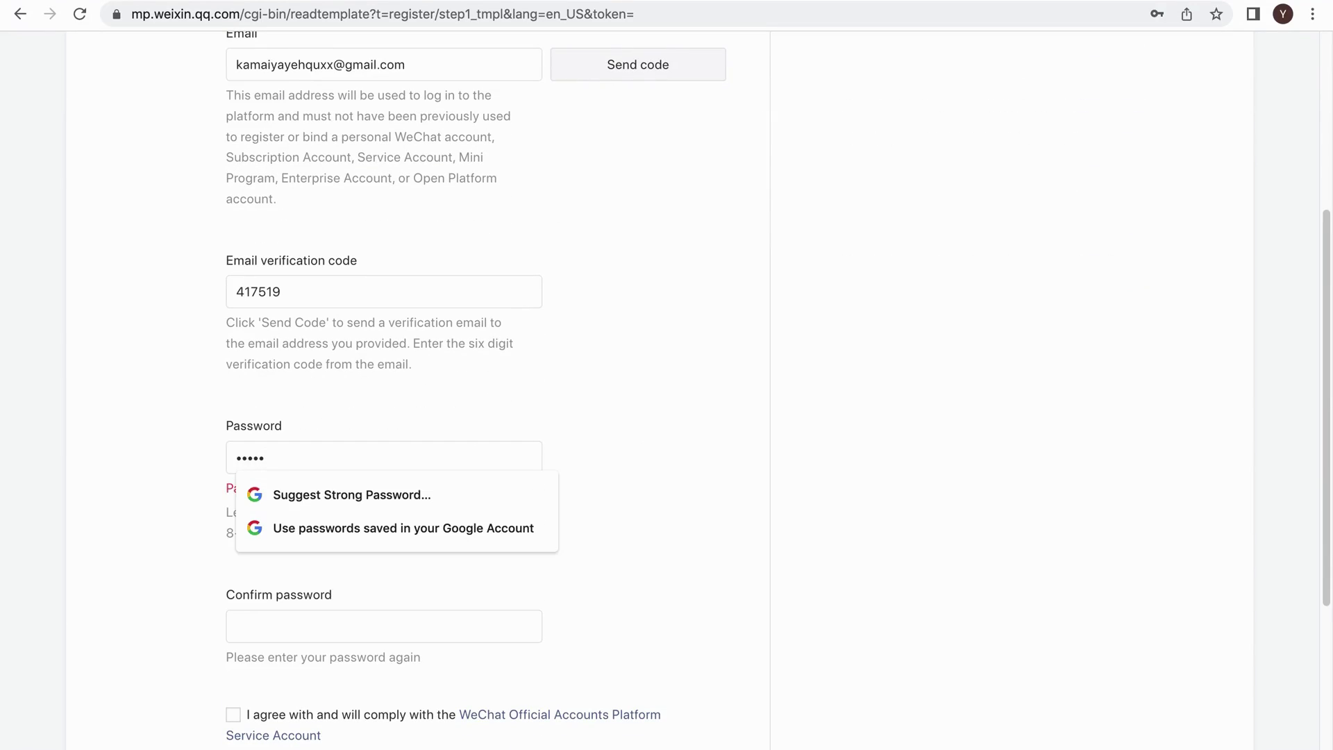
type("a")
left_click(308, 600)
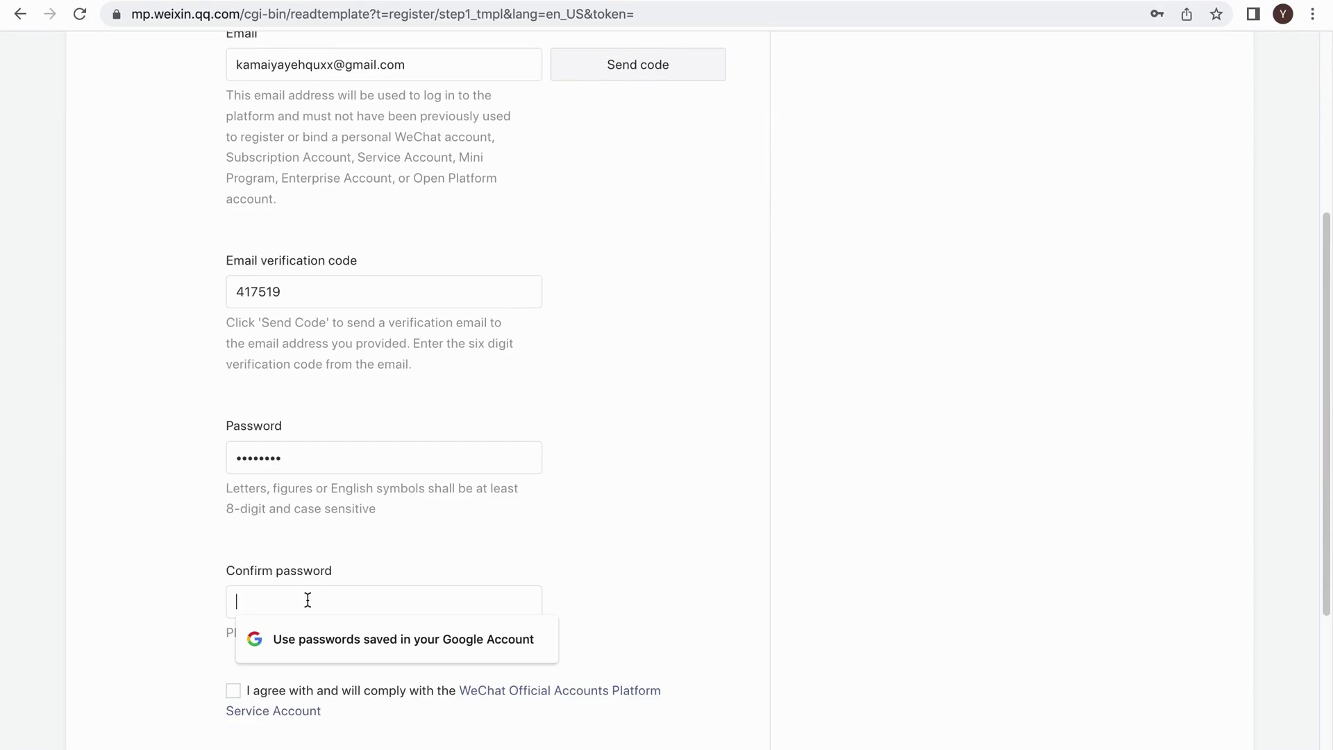
type("aa")
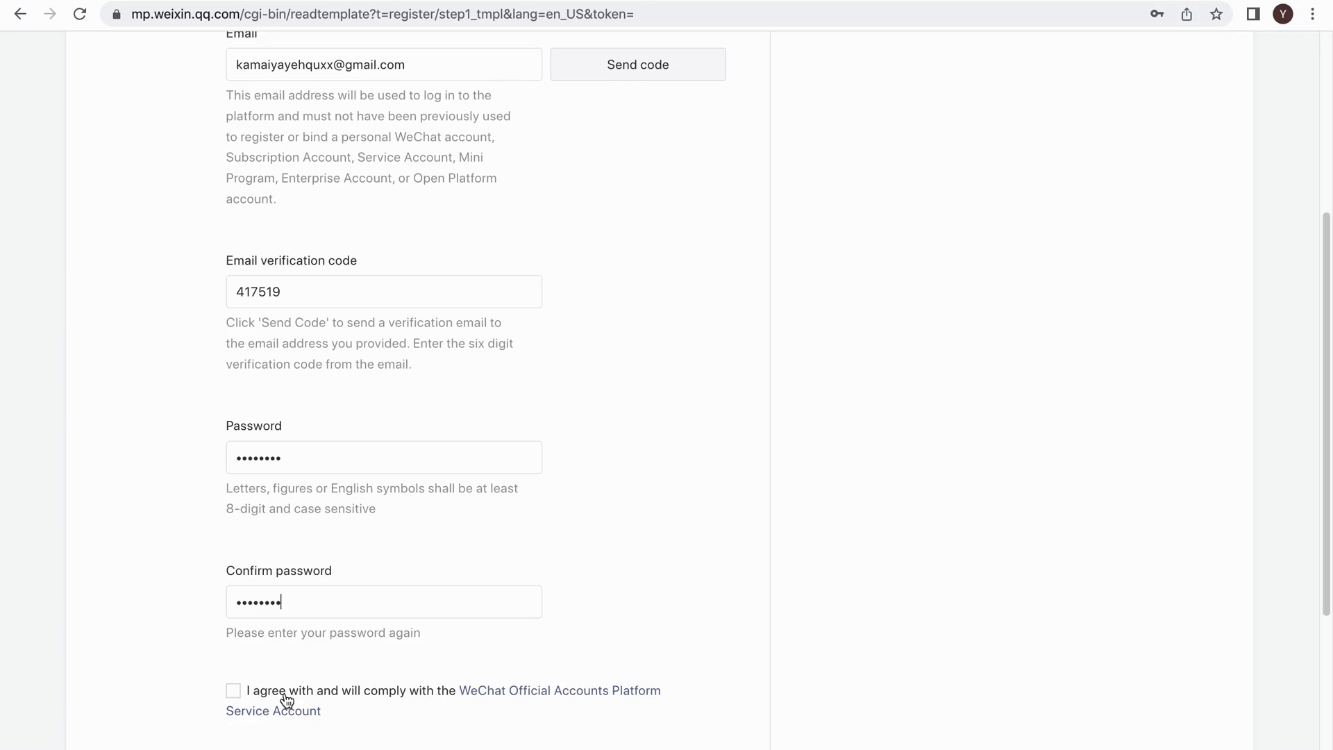
scroll(286, 700, "down", 4)
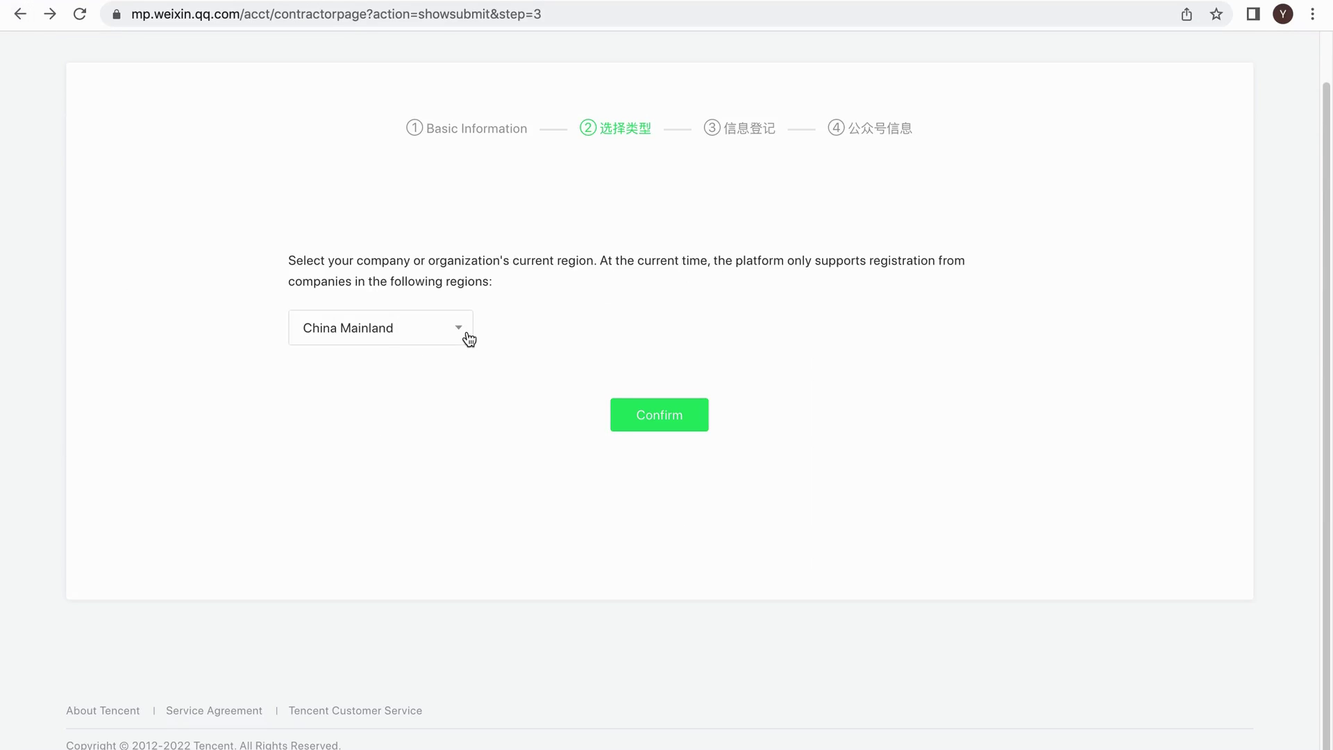
Pick United Kingdom from the region dropdown list.
left_click(395, 332)
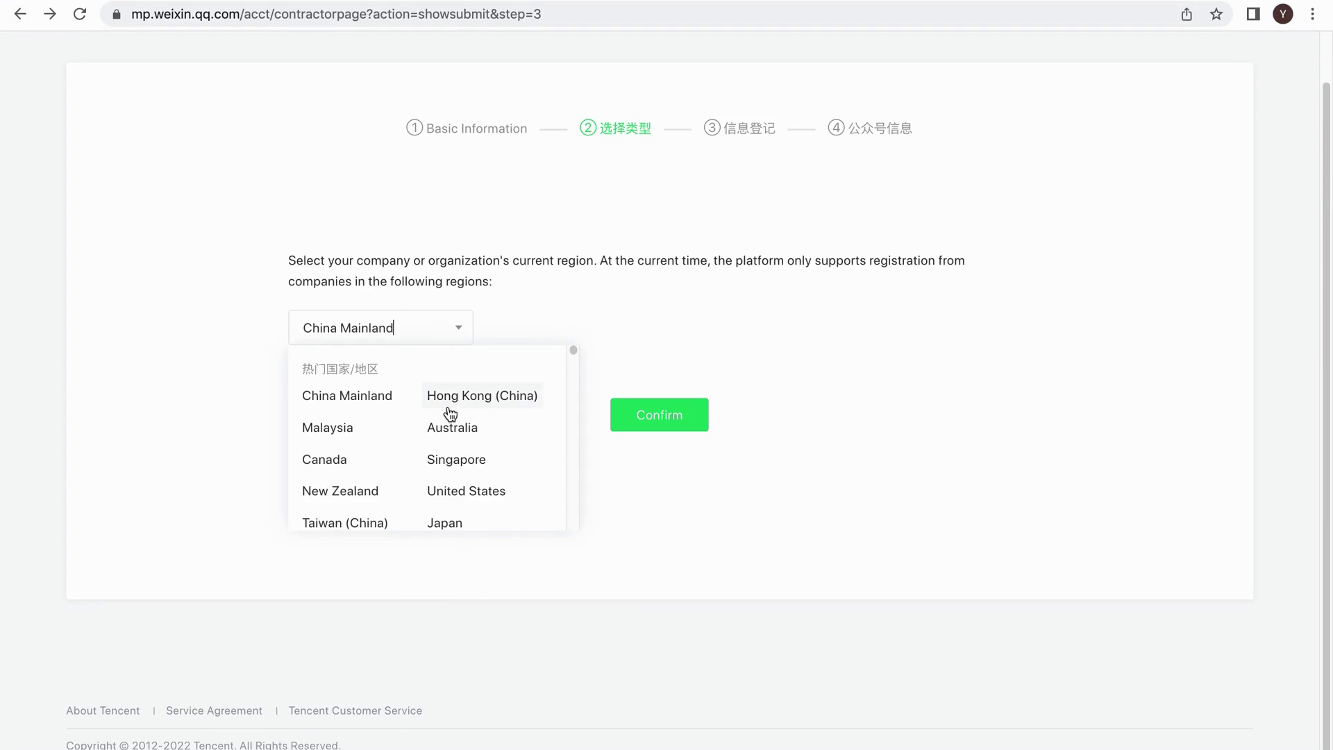
scroll(450, 411, "down", 3)
scroll(450, 411, "down", 15)
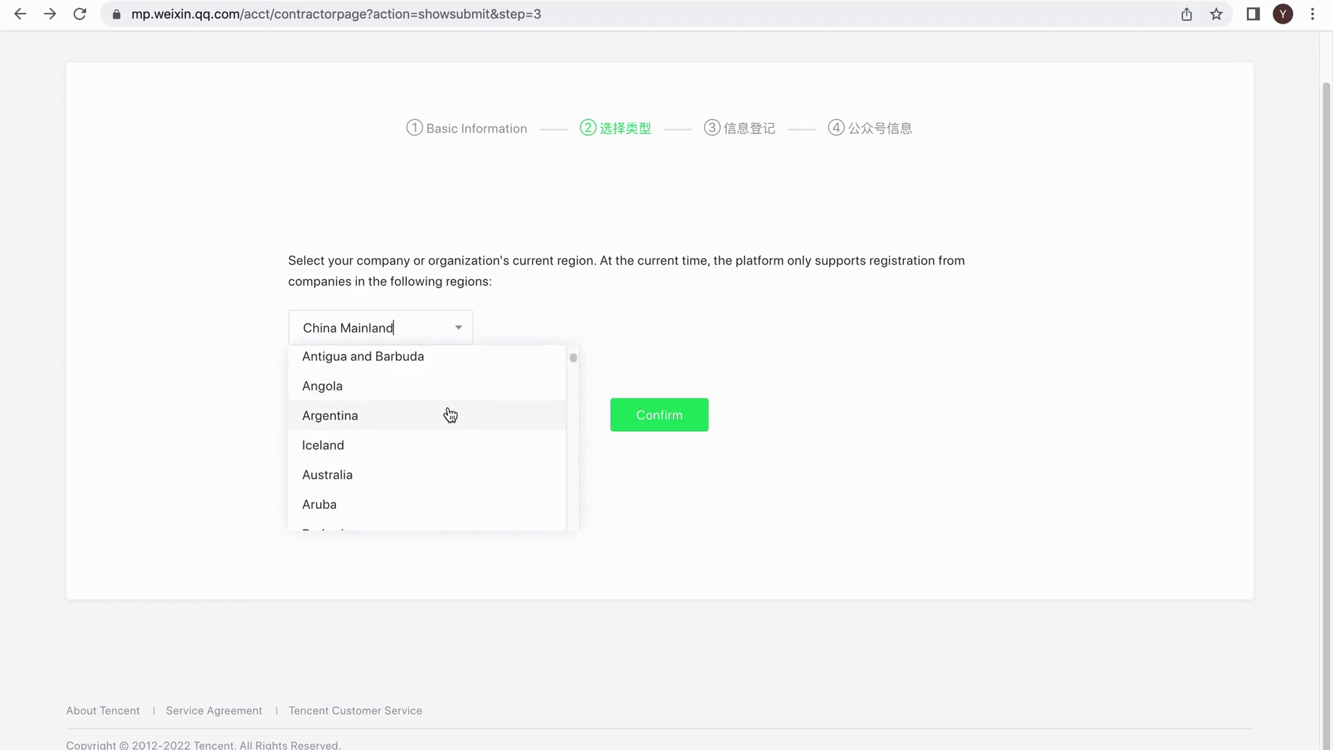
scroll(450, 415, "down", 20)
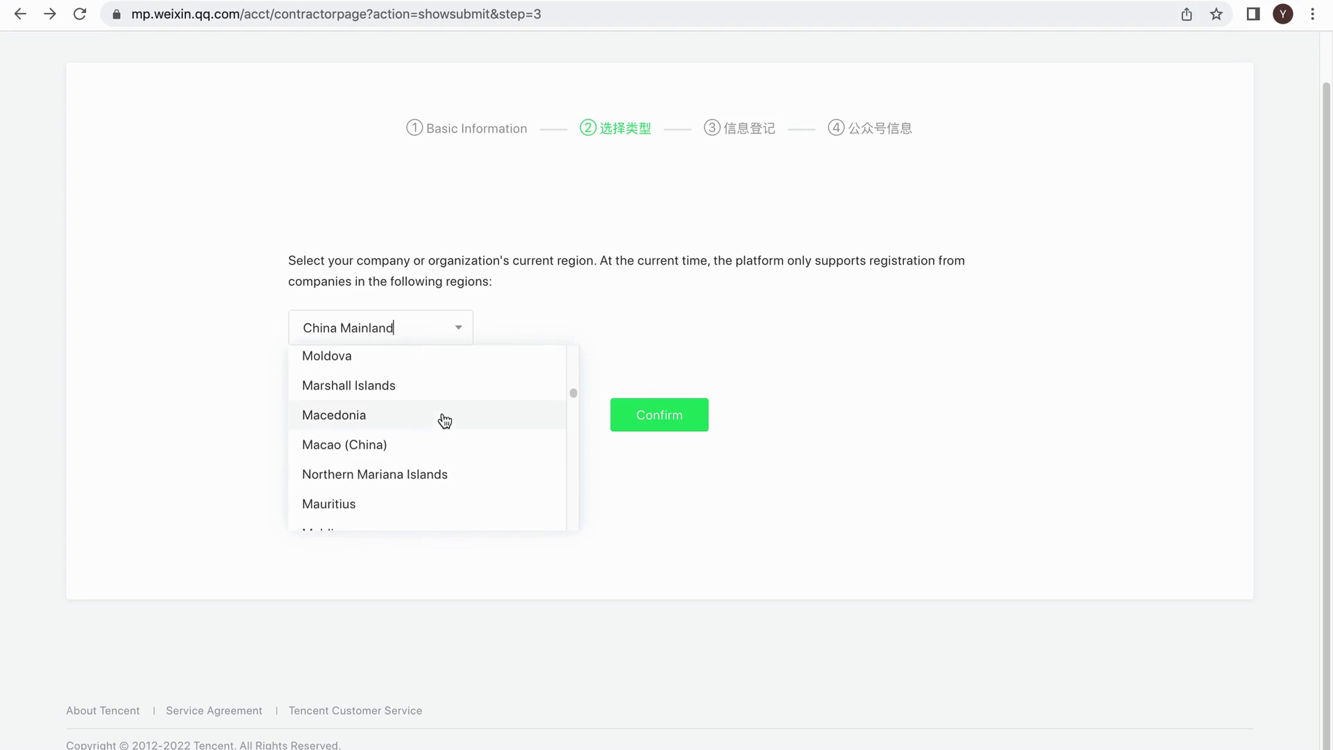
scroll(426, 444, "up", 20)
scroll(426, 445, "down", 5)
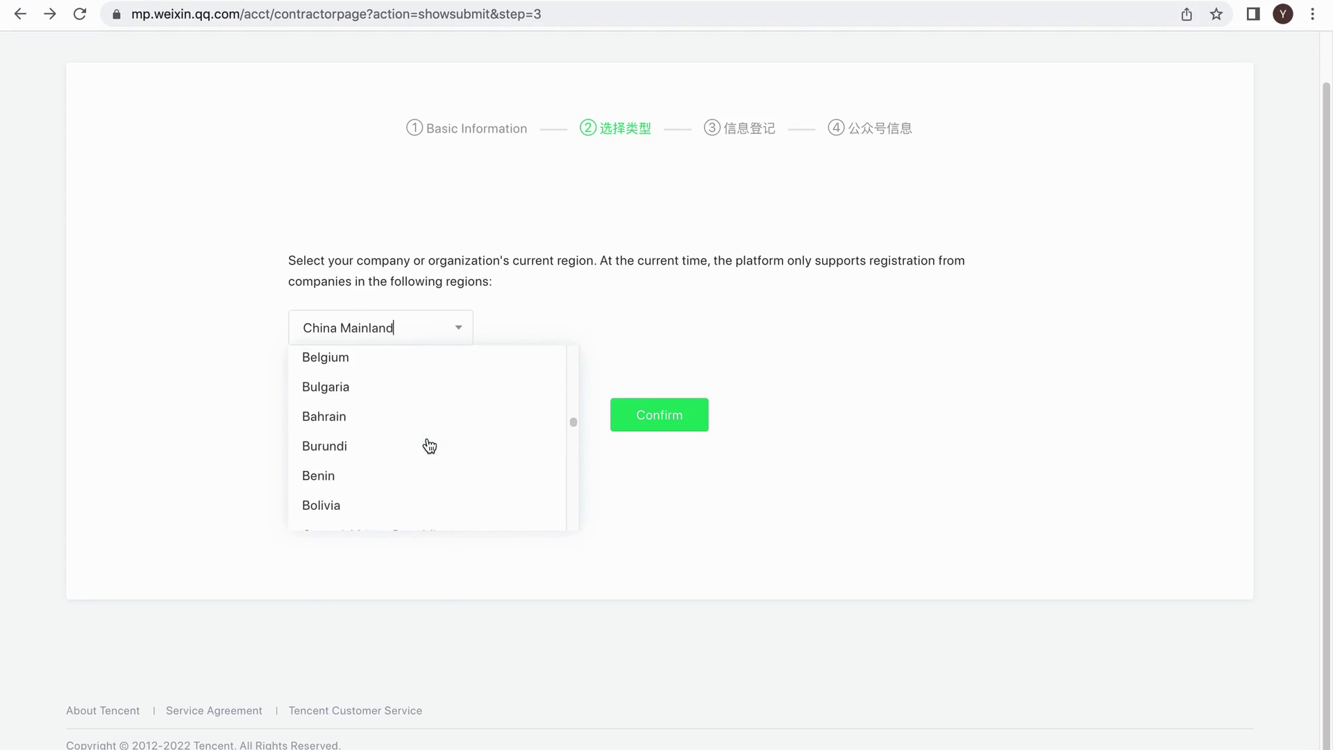
scroll(427, 444, "up", 6)
left_click(426, 444)
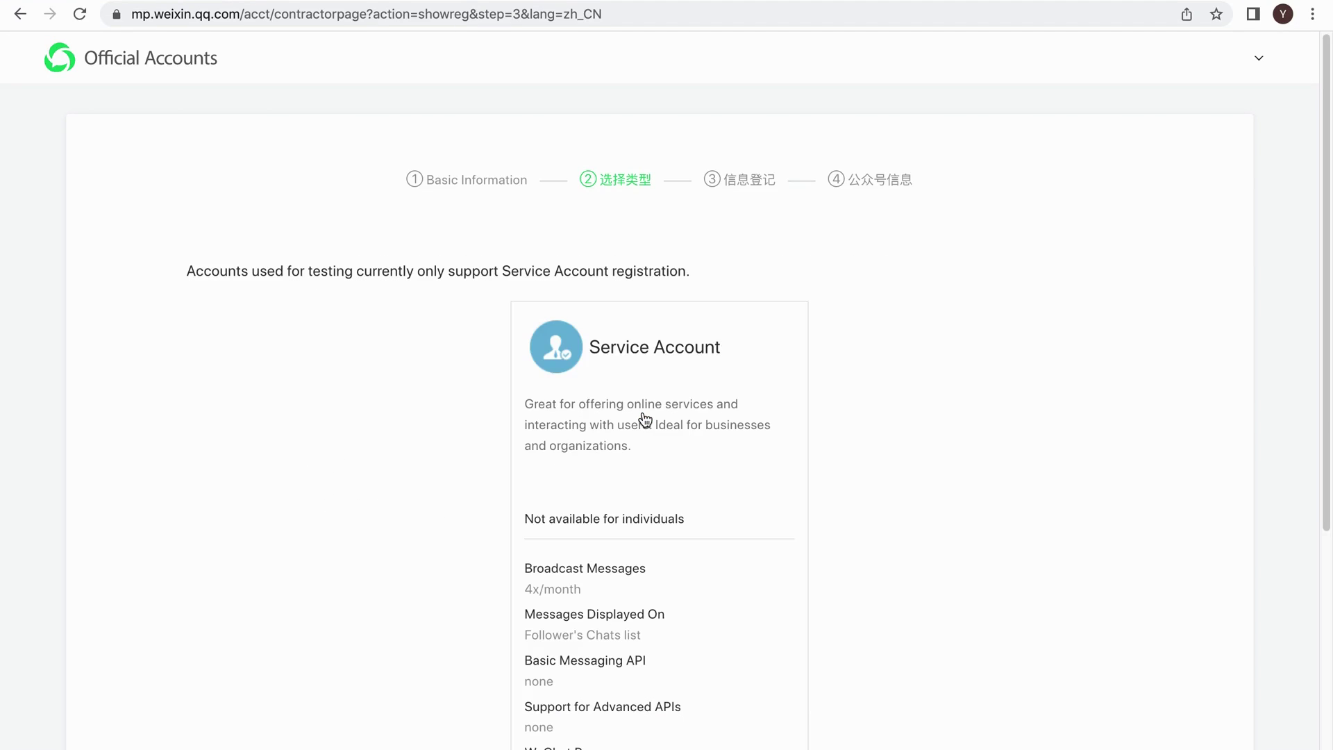
Scroll down to review the Service Account card's broadcast, API and WeChat Pay details.
scroll(610, 470, "down", 1)
scroll(555, 469, "down", 1)
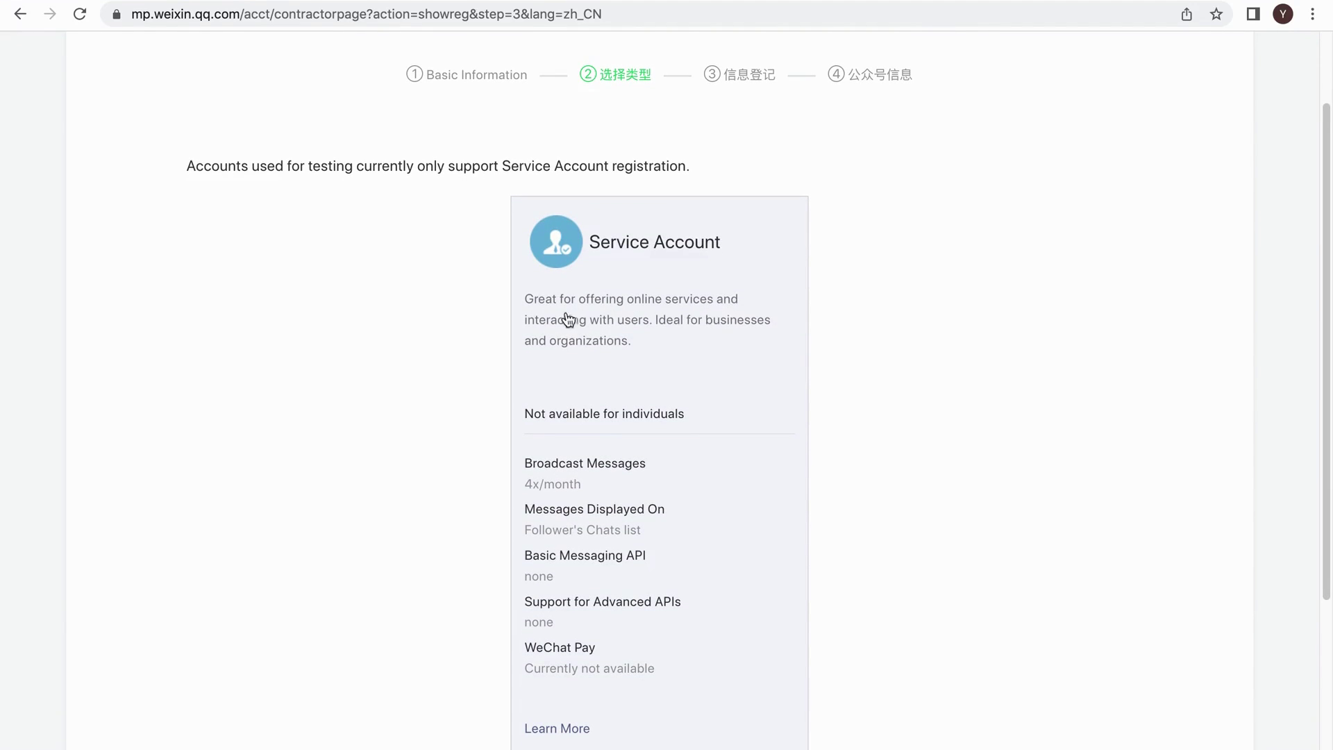
scroll(681, 357, "down", 3)
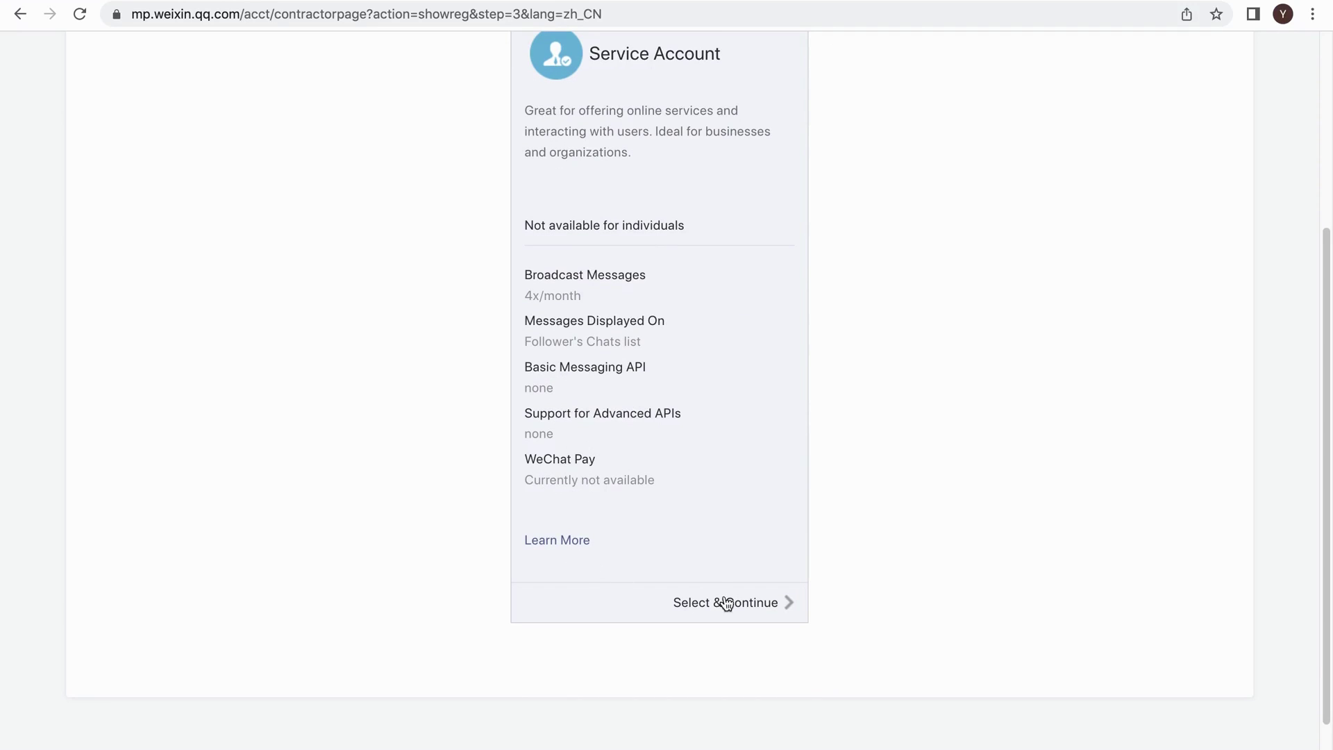
Select the Service Account type and continue to the registration details form.
left_click(764, 604)
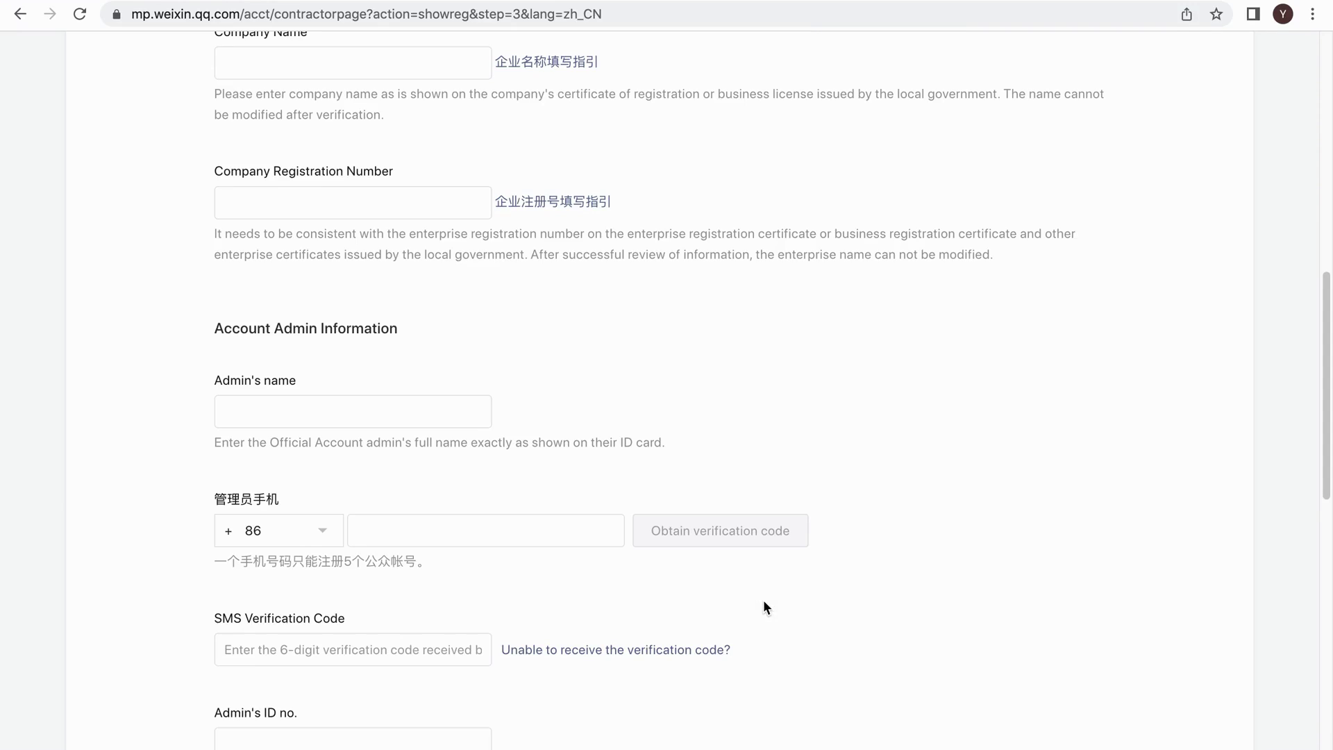
scroll(508, 422, "up", 4)
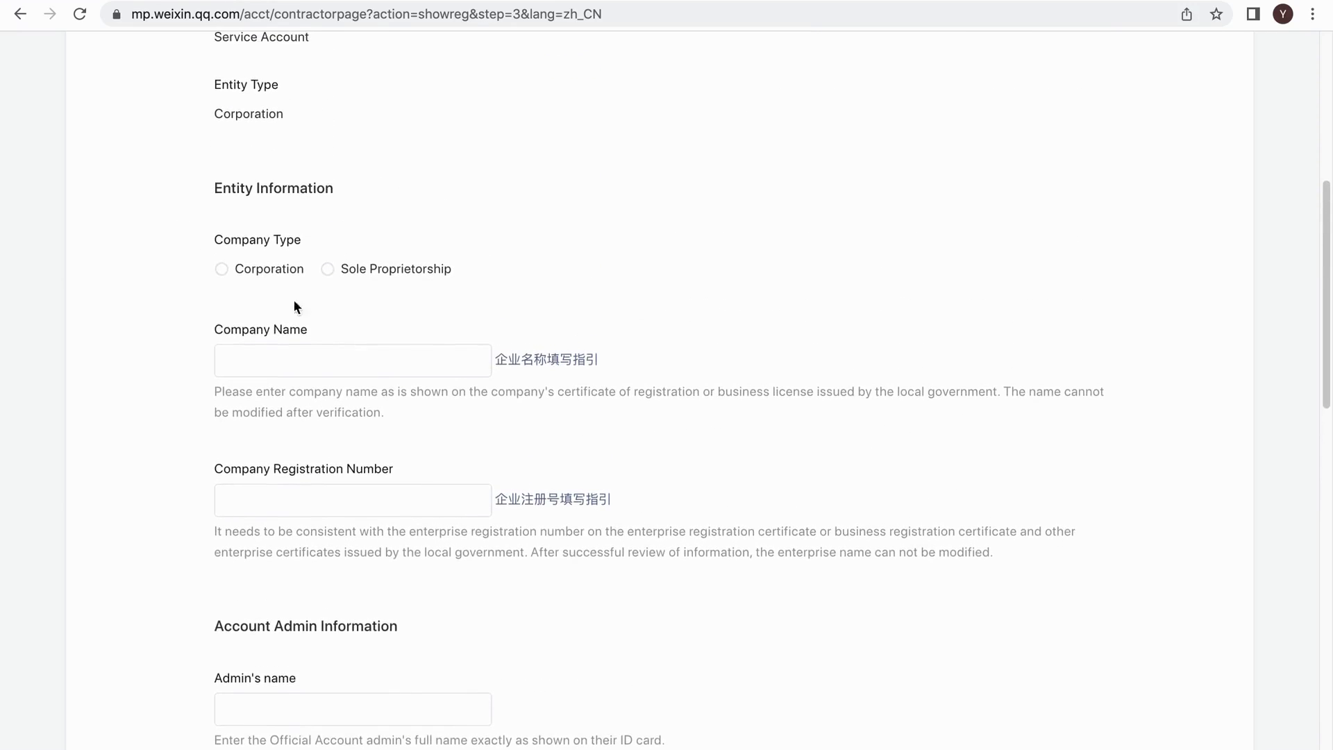
scroll(294, 300, "up", 8)
scroll(390, 252, "down", 4)
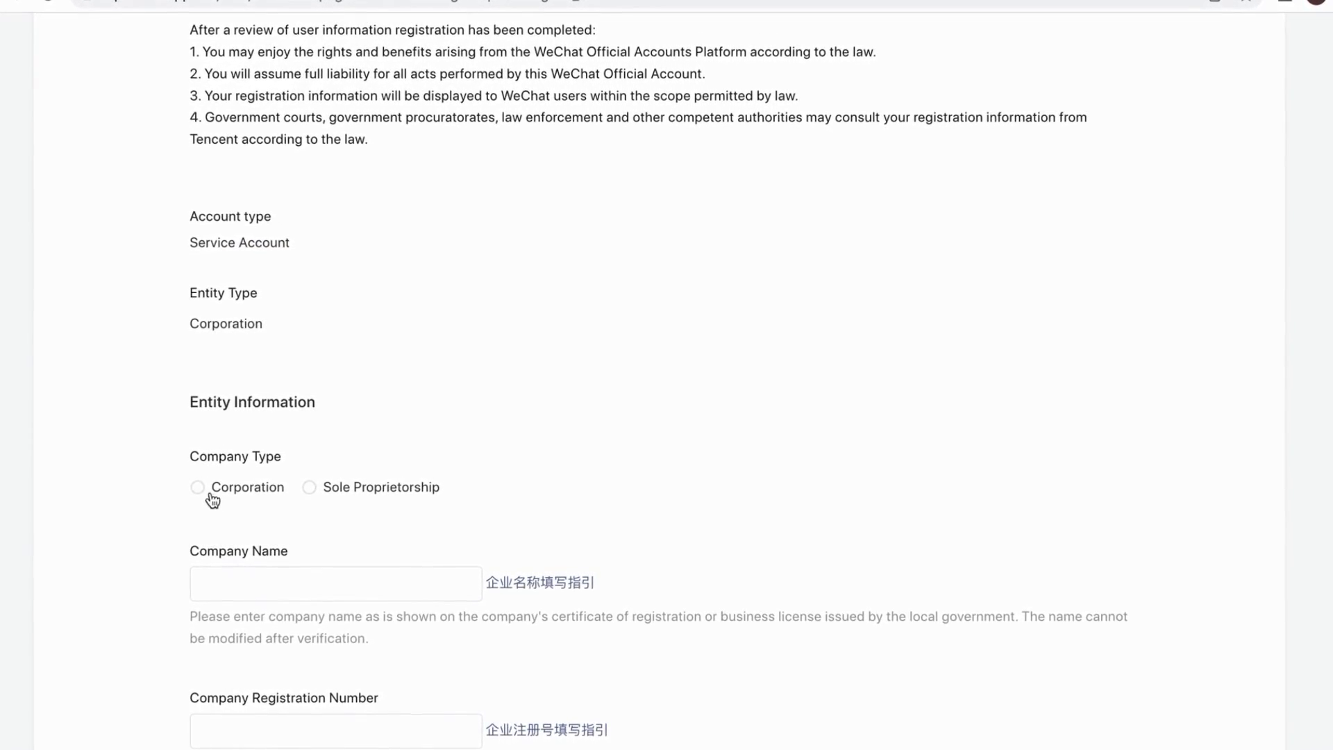
Set the company type to Corporation and enter the company name kinjoys and registration number.
left_click(211, 494)
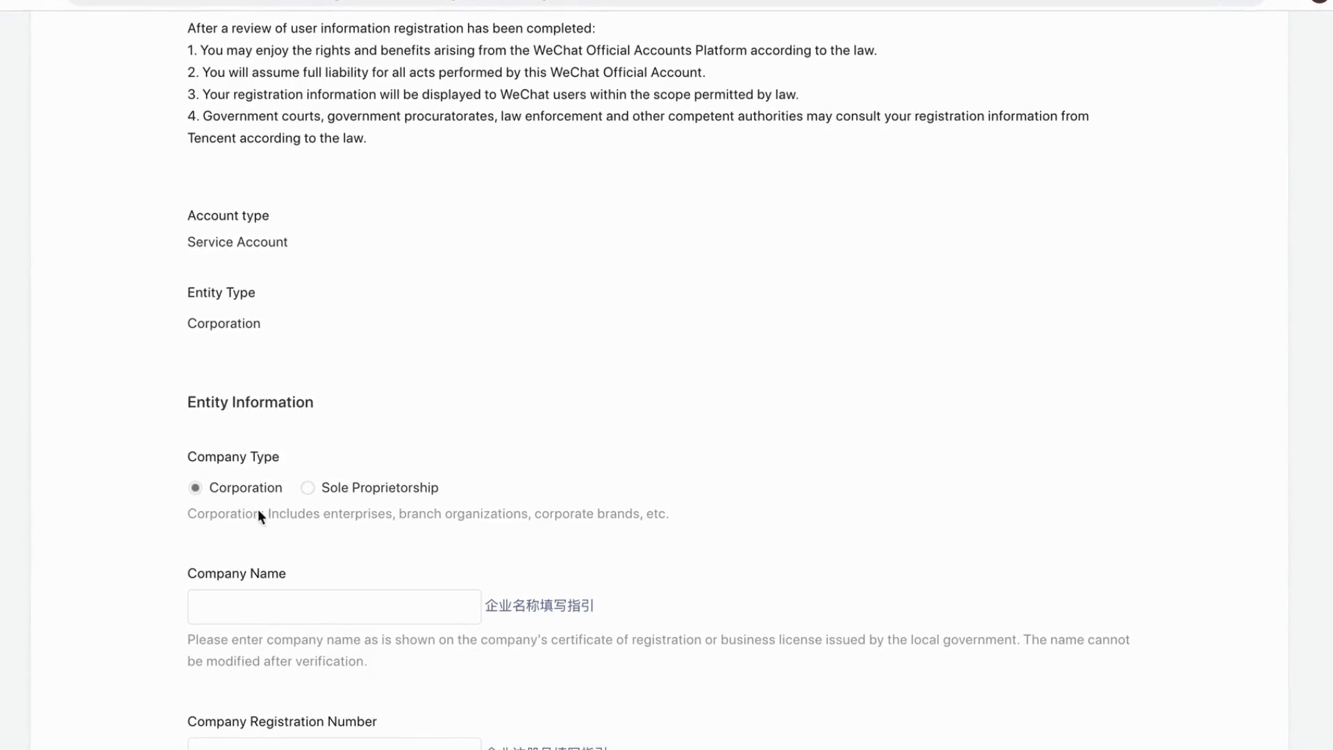
scroll(300, 593, "down", 1)
left_click(292, 584)
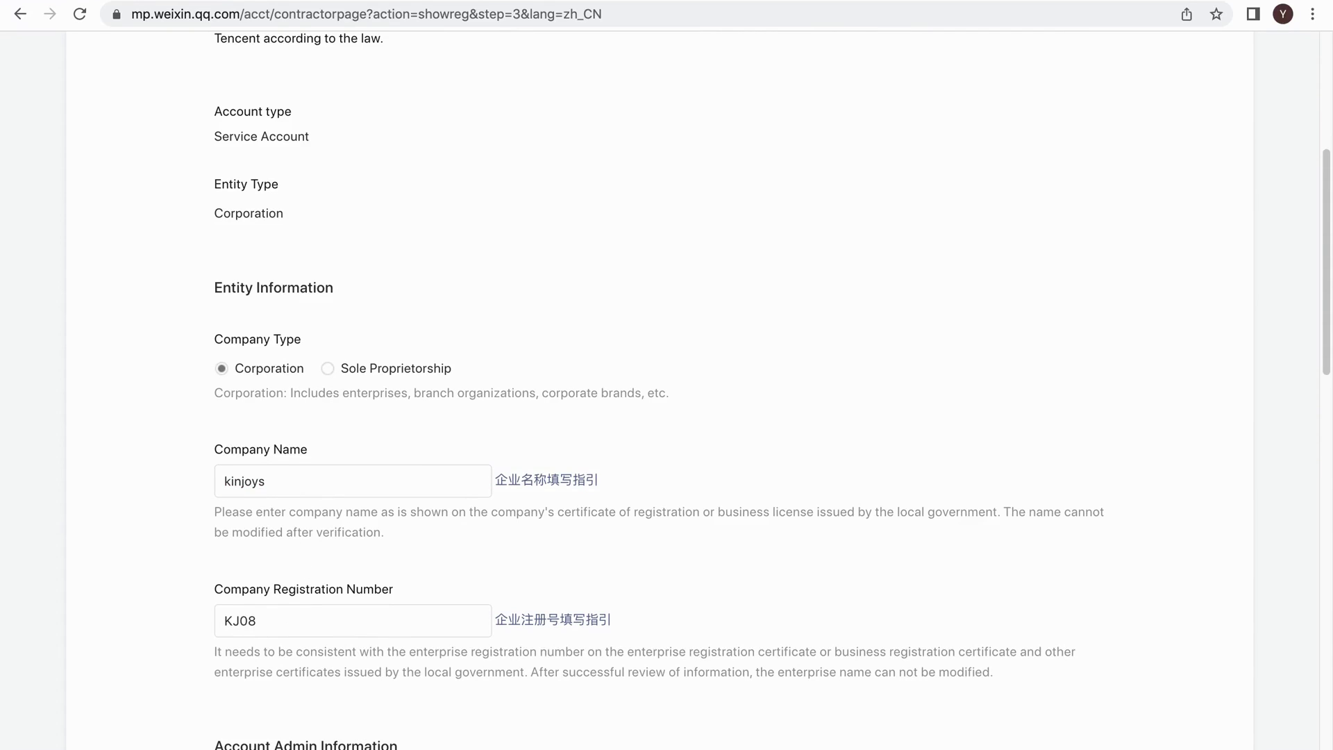
key("Tab")
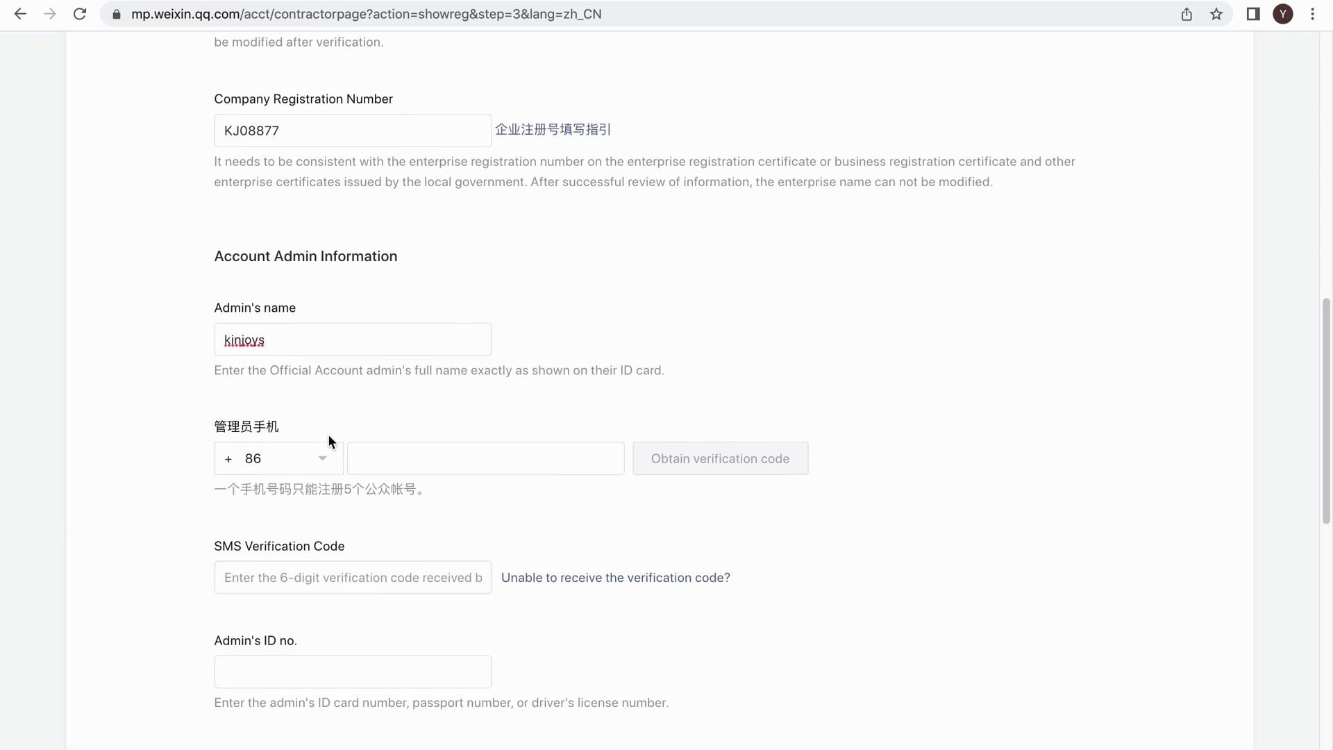
Change the admin's mobile country code to +1 and enter the admin's mobile number.
left_click(322, 460)
scroll(367, 569, "down", 10)
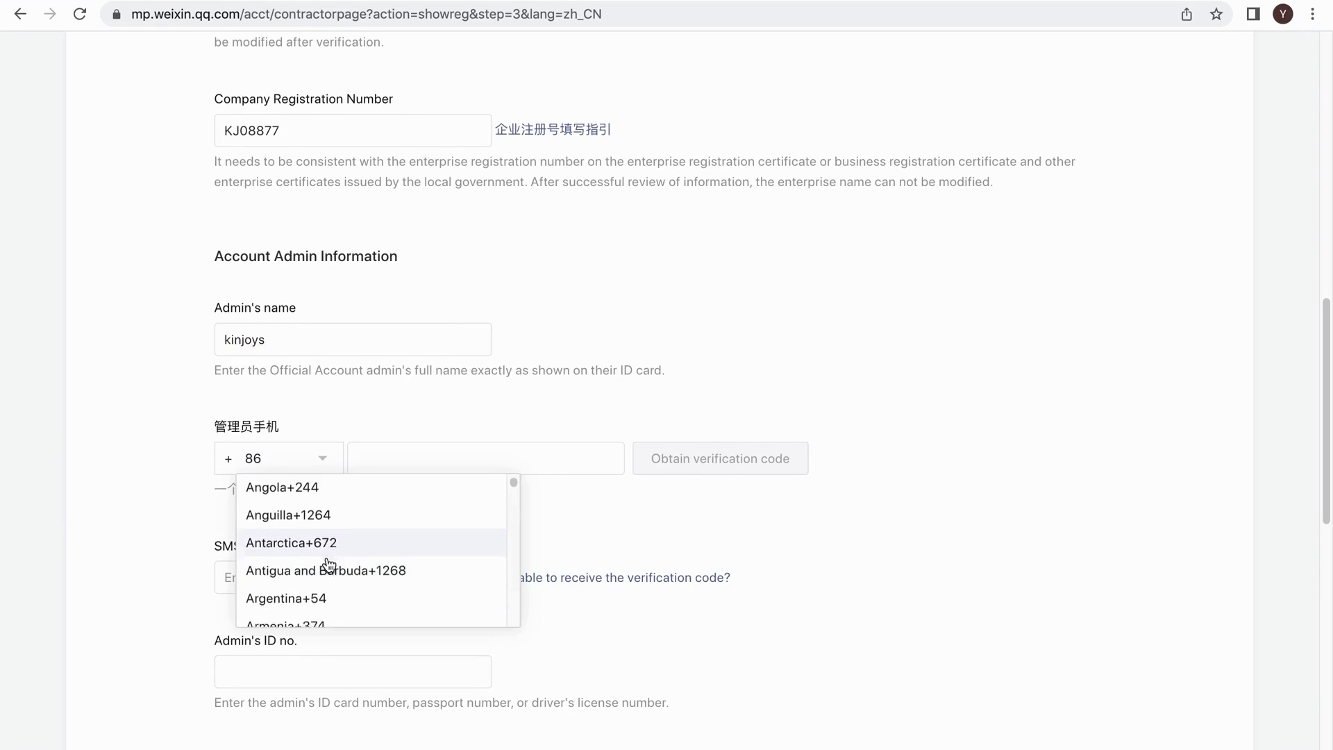
scroll(329, 566, "down", 8)
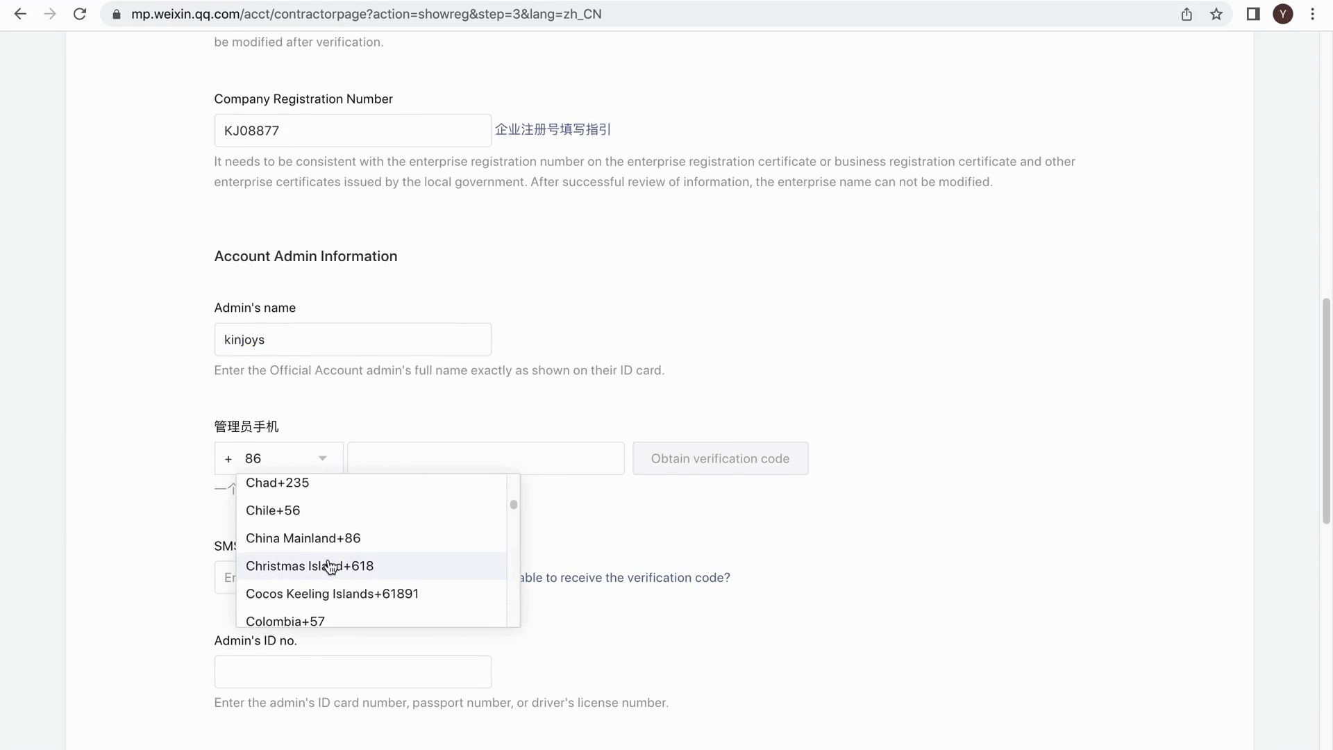
left_click(330, 566)
left_click(482, 463)
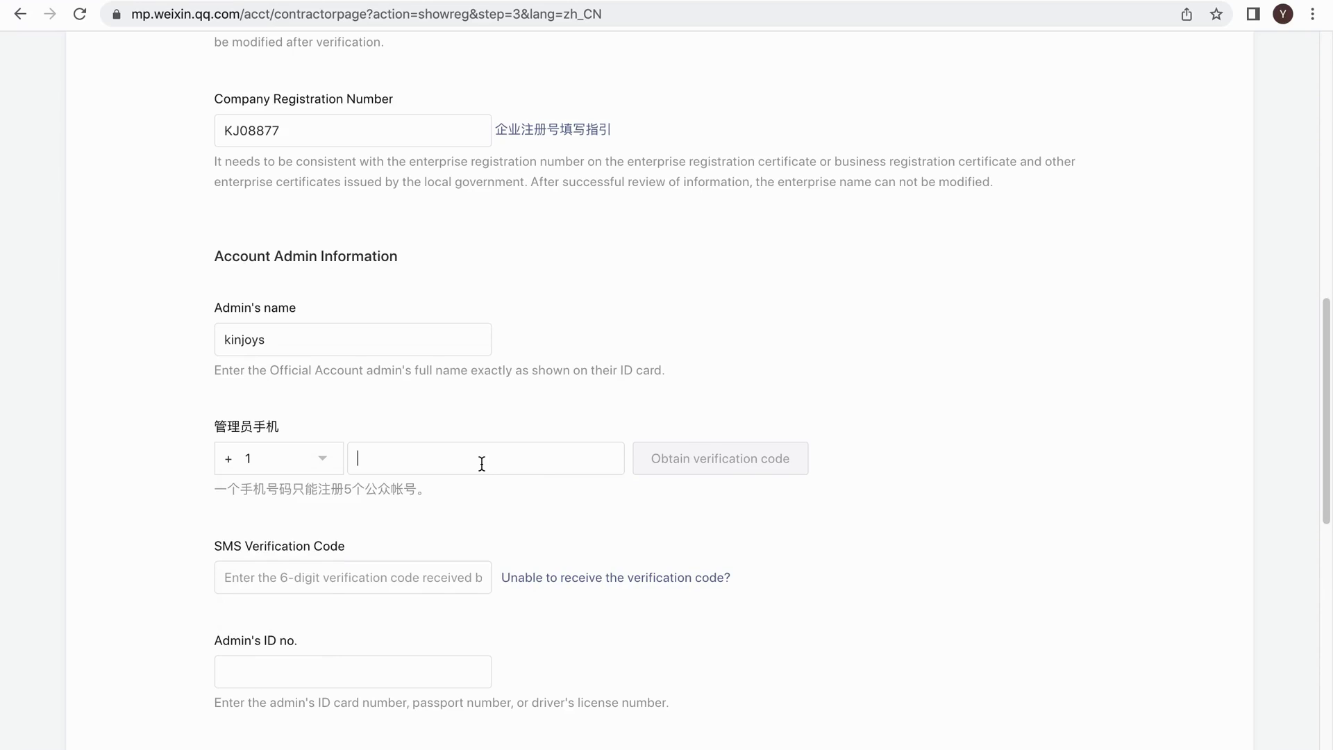
type("21333333")
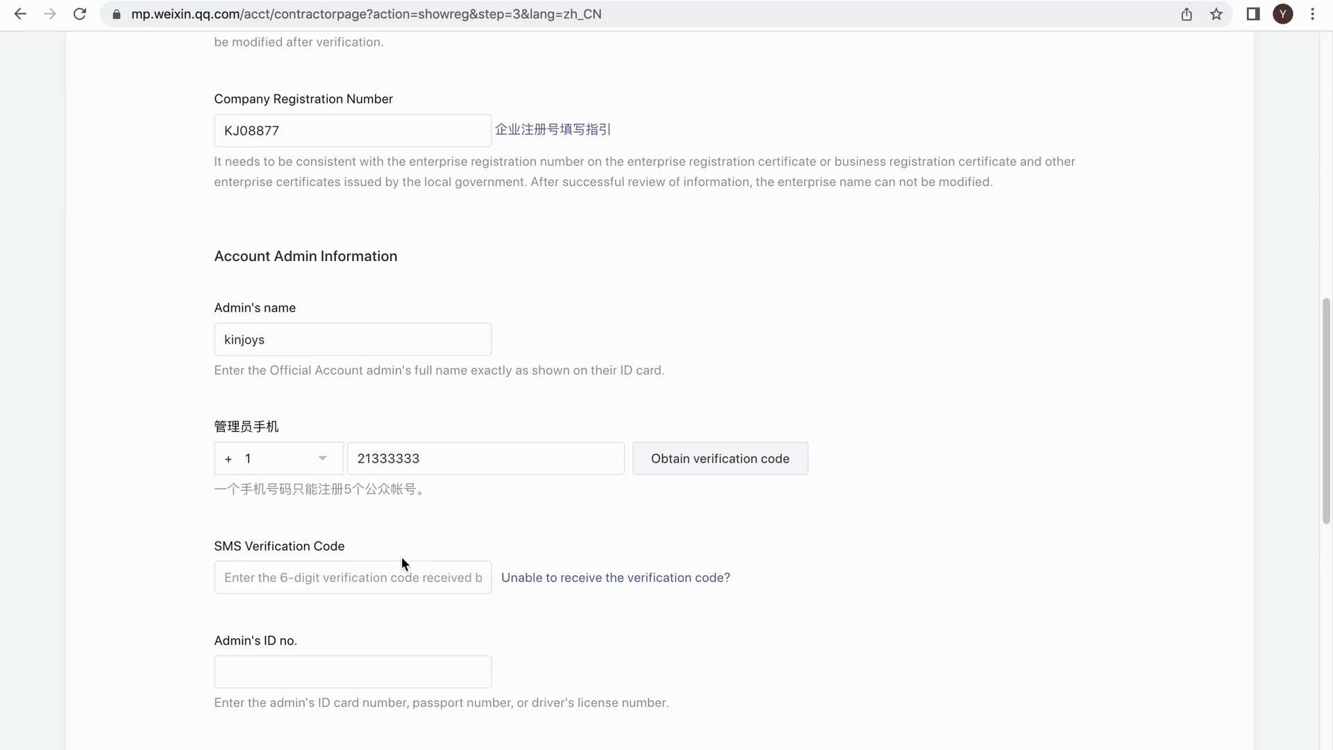
Move through the admin's ID number field down to the creator category list.
scroll(373, 569, "down", 2)
left_click(321, 539)
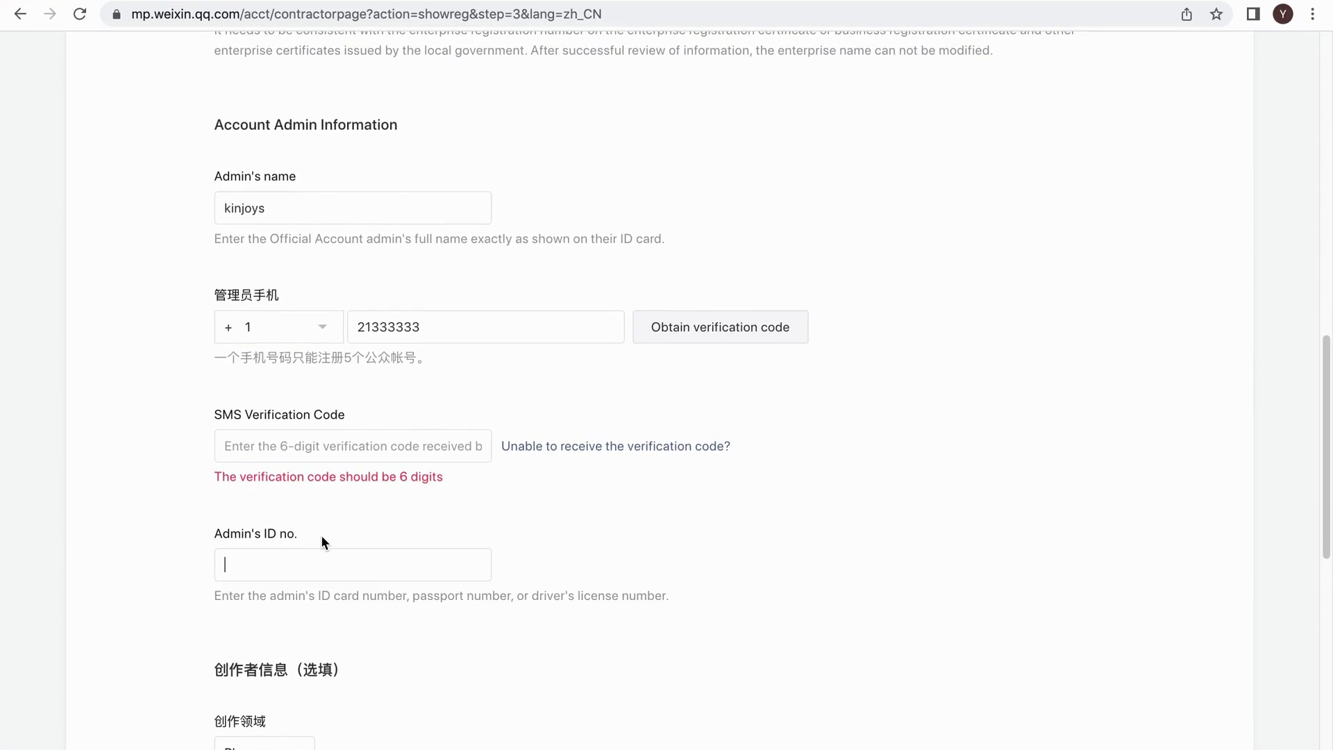
left_click(357, 439)
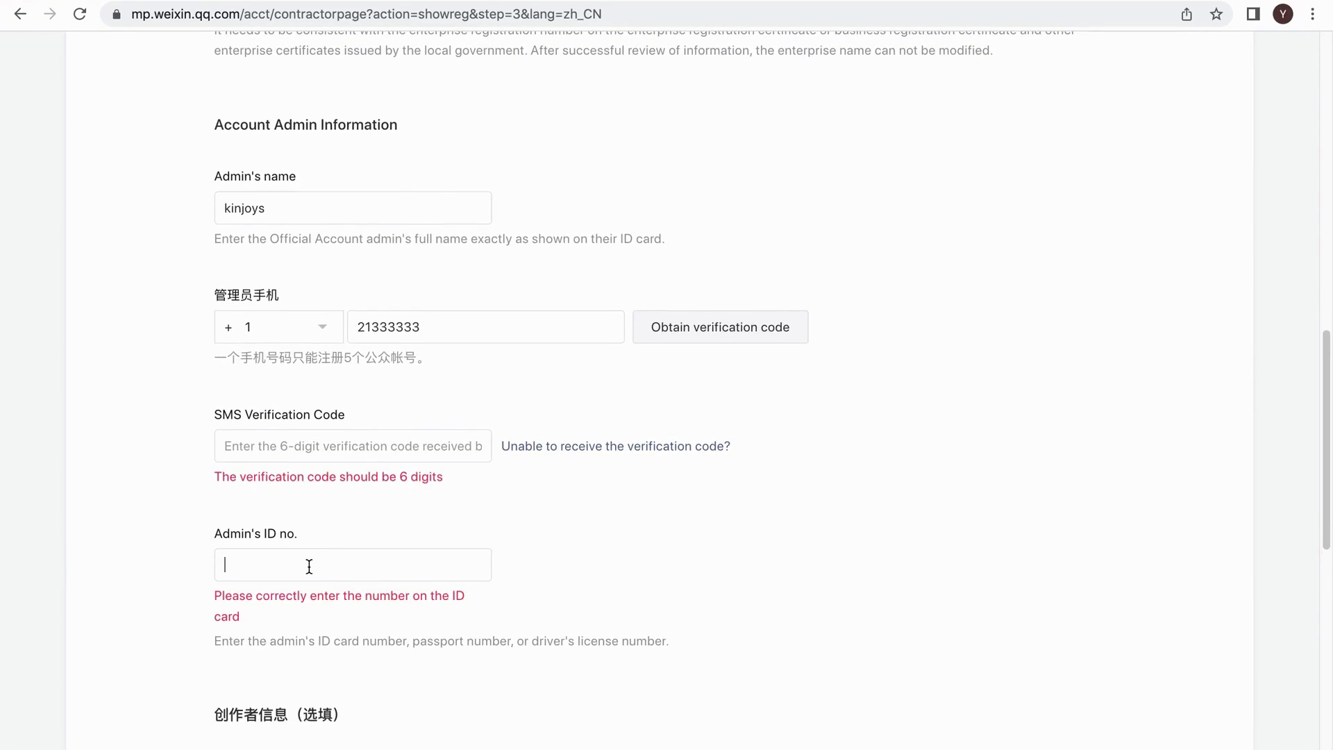
scroll(312, 566, "down", 7)
left_click(305, 323)
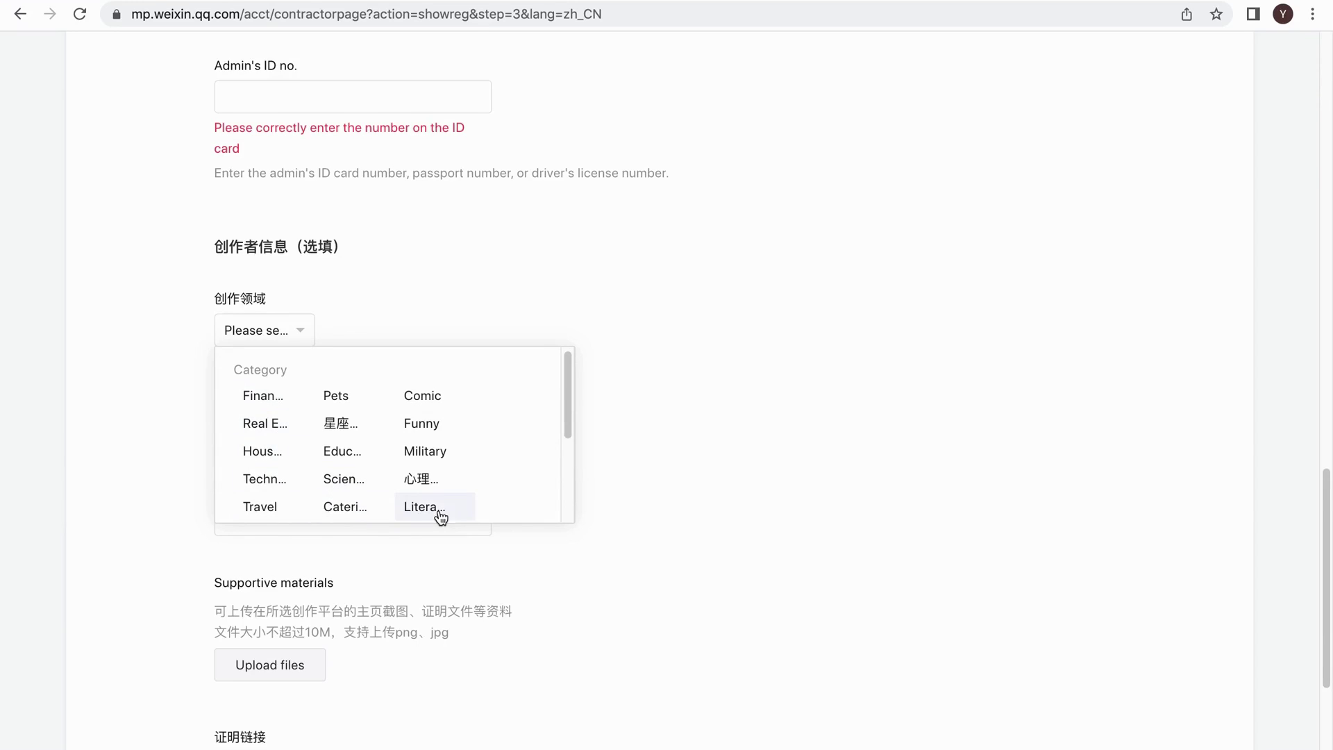
Choose Travel as the creator category and Other as the creator platform.
left_click(260, 506)
left_click(267, 424)
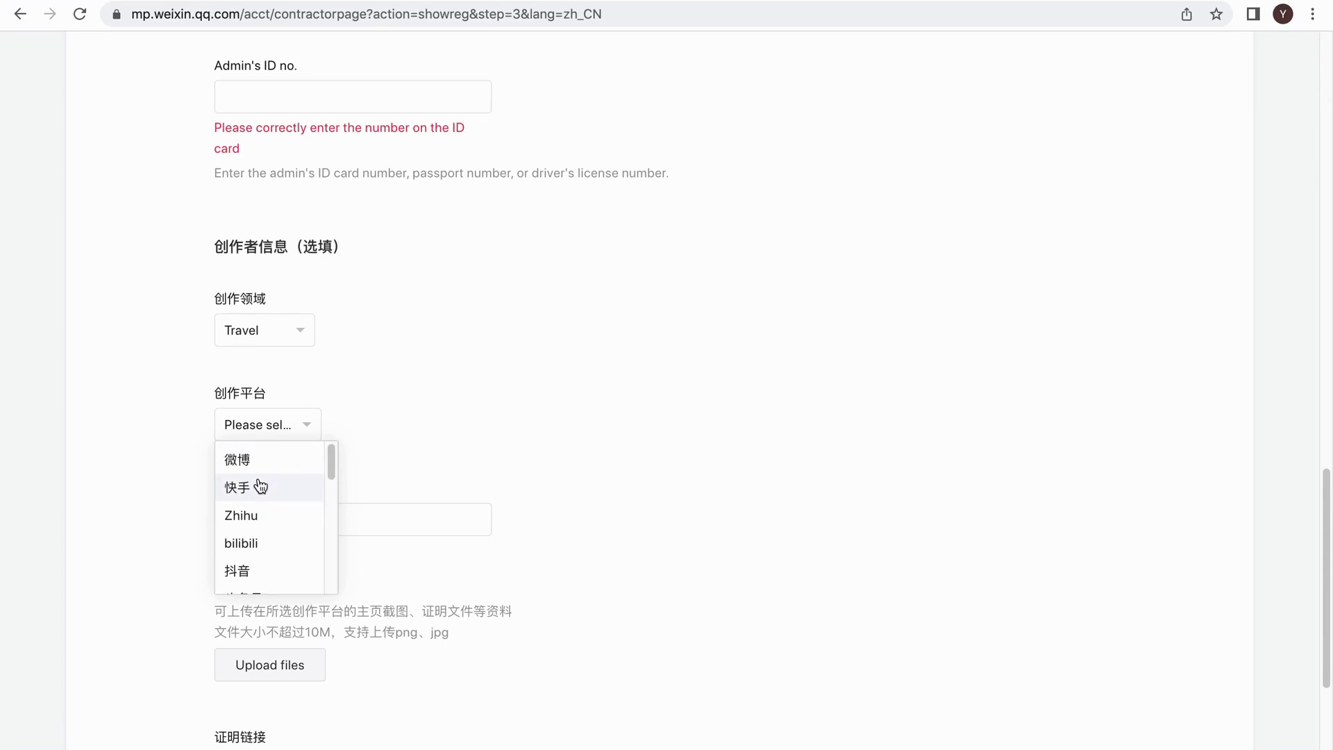
scroll(262, 514, "down", 2)
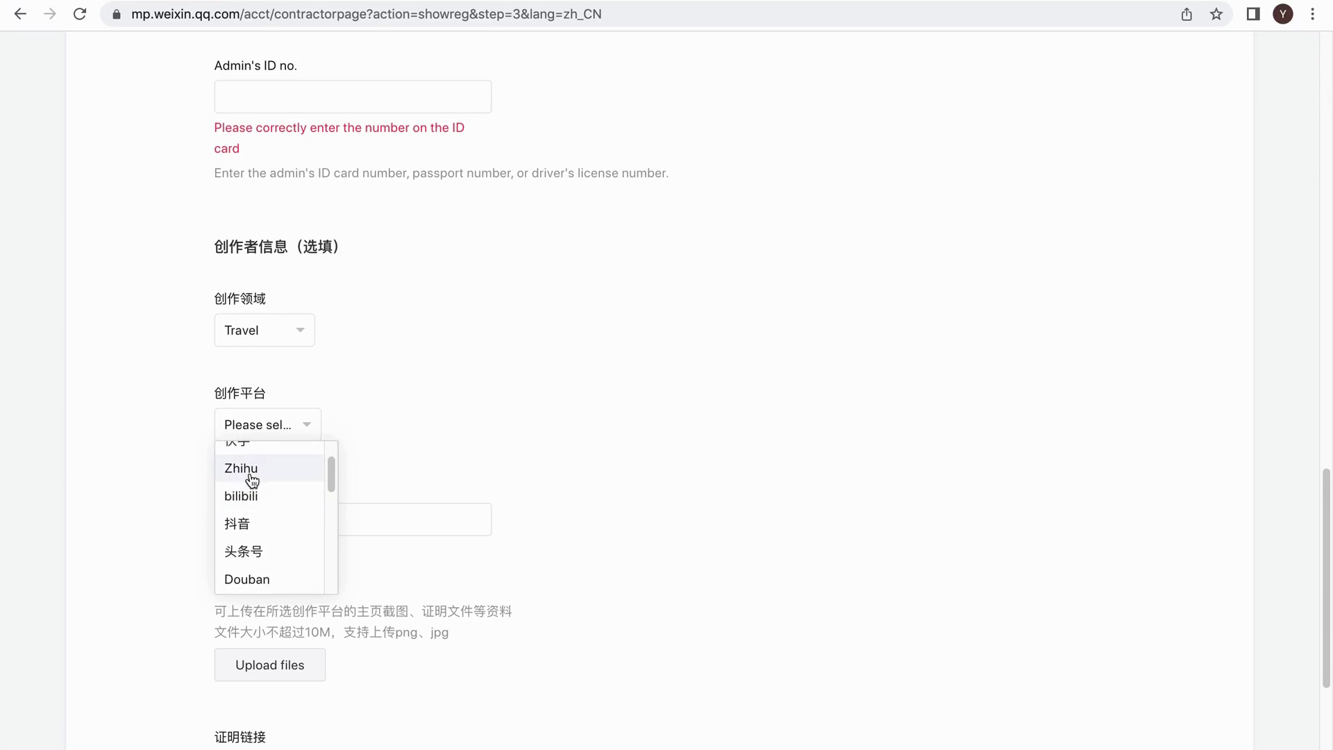
scroll(263, 552, "down", 5)
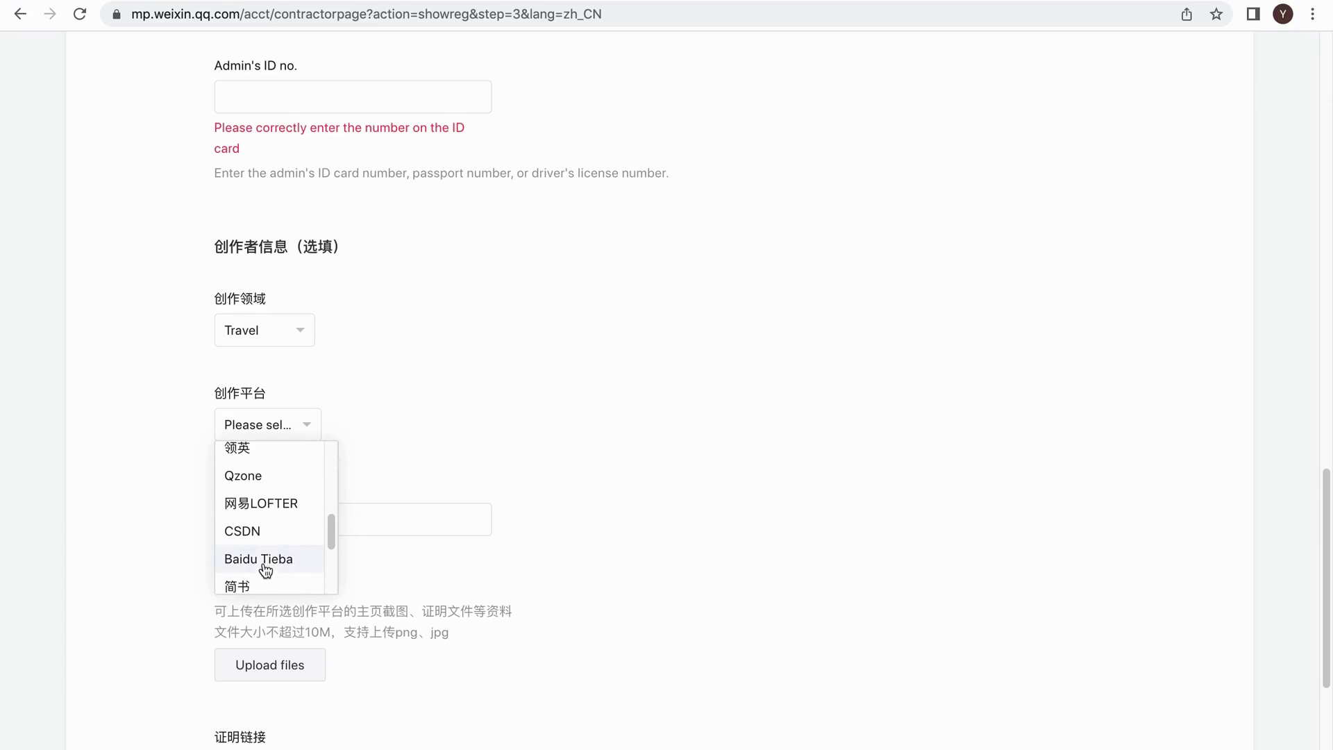
scroll(269, 547, "down", 5)
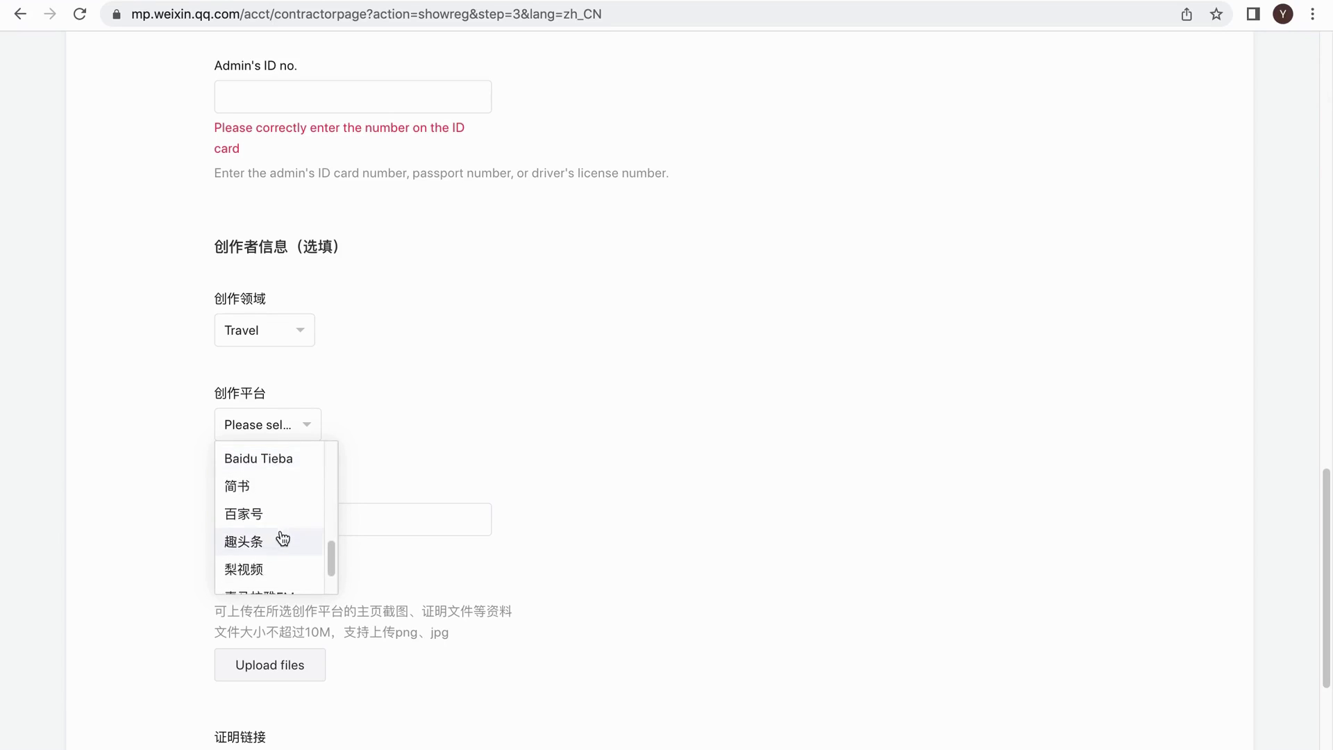
scroll(278, 552, "down", 4)
left_click(402, 307)
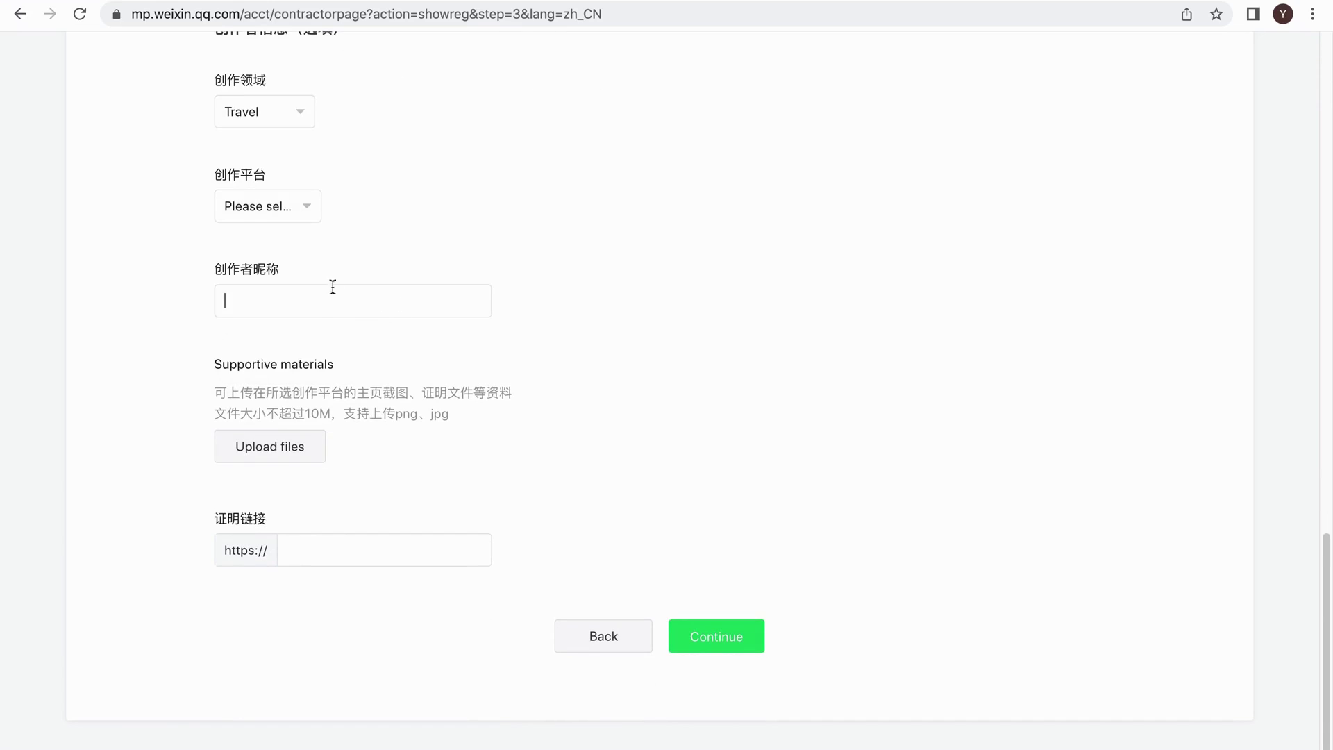
left_click(319, 218)
left_click(272, 352)
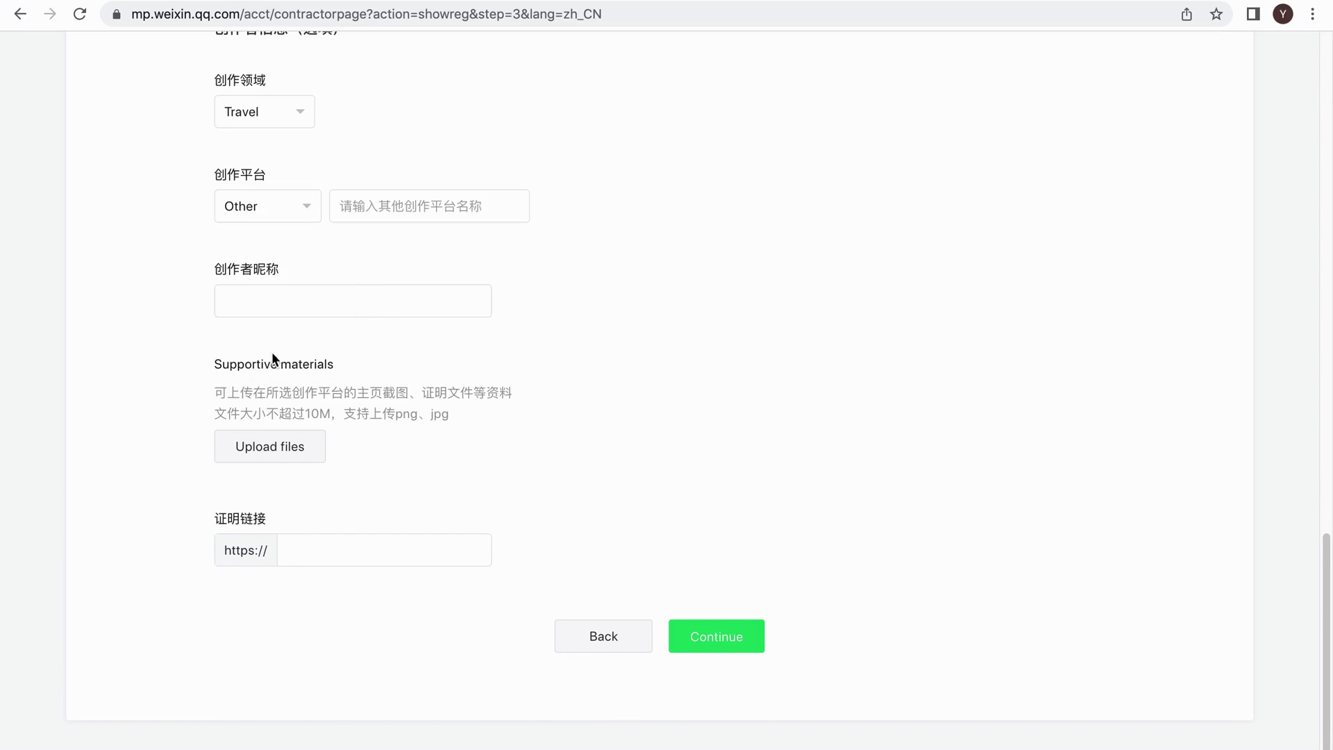
left_click(425, 206)
type("Facebook")
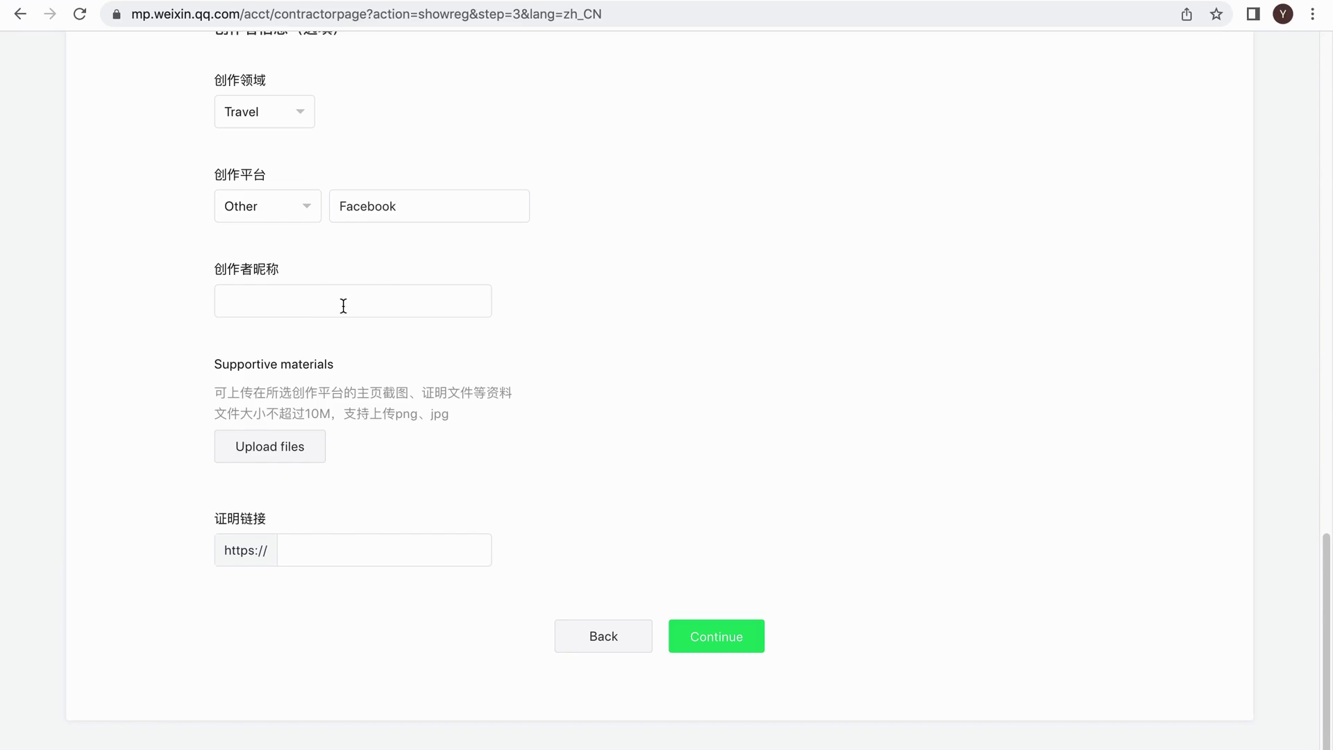
left_click_drag(390, 209, 332, 207)
left_click(330, 290)
type("kinjoys")
key("Tab")
type("www.kinjoy")
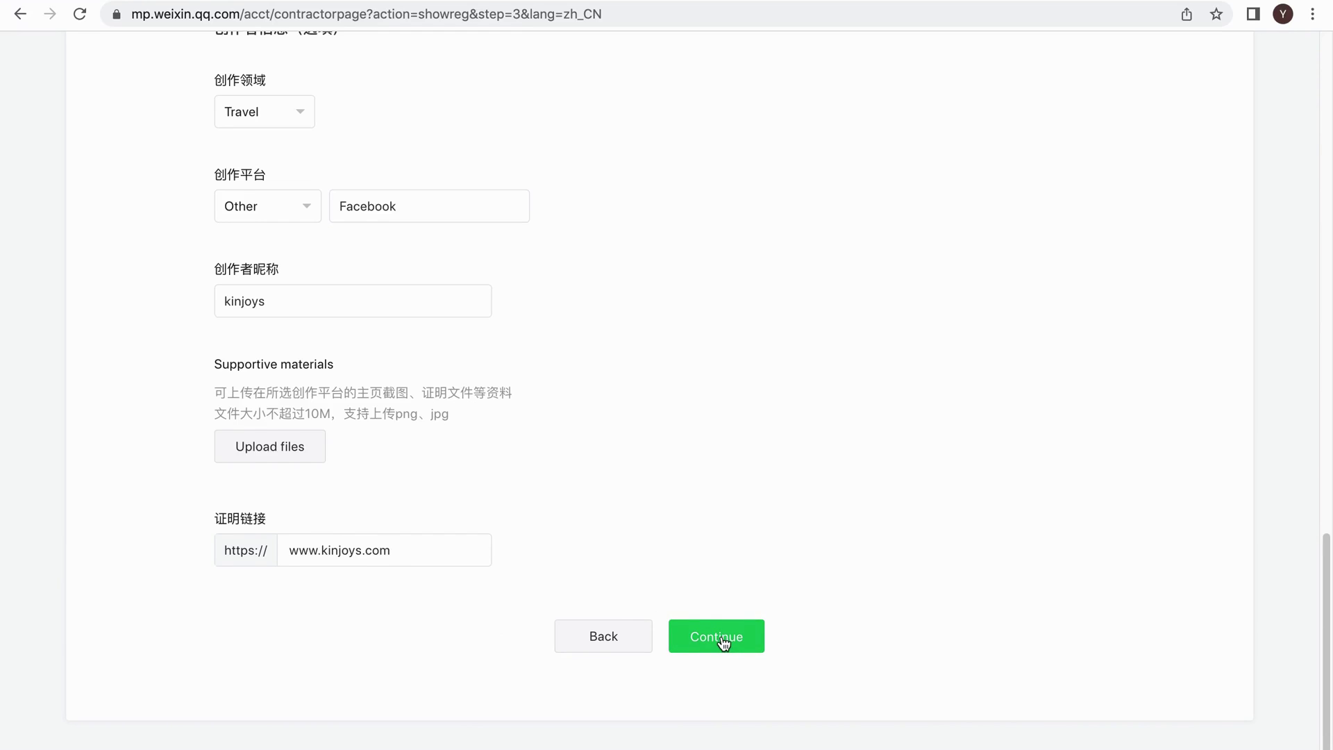
mouse_move(694, 2)
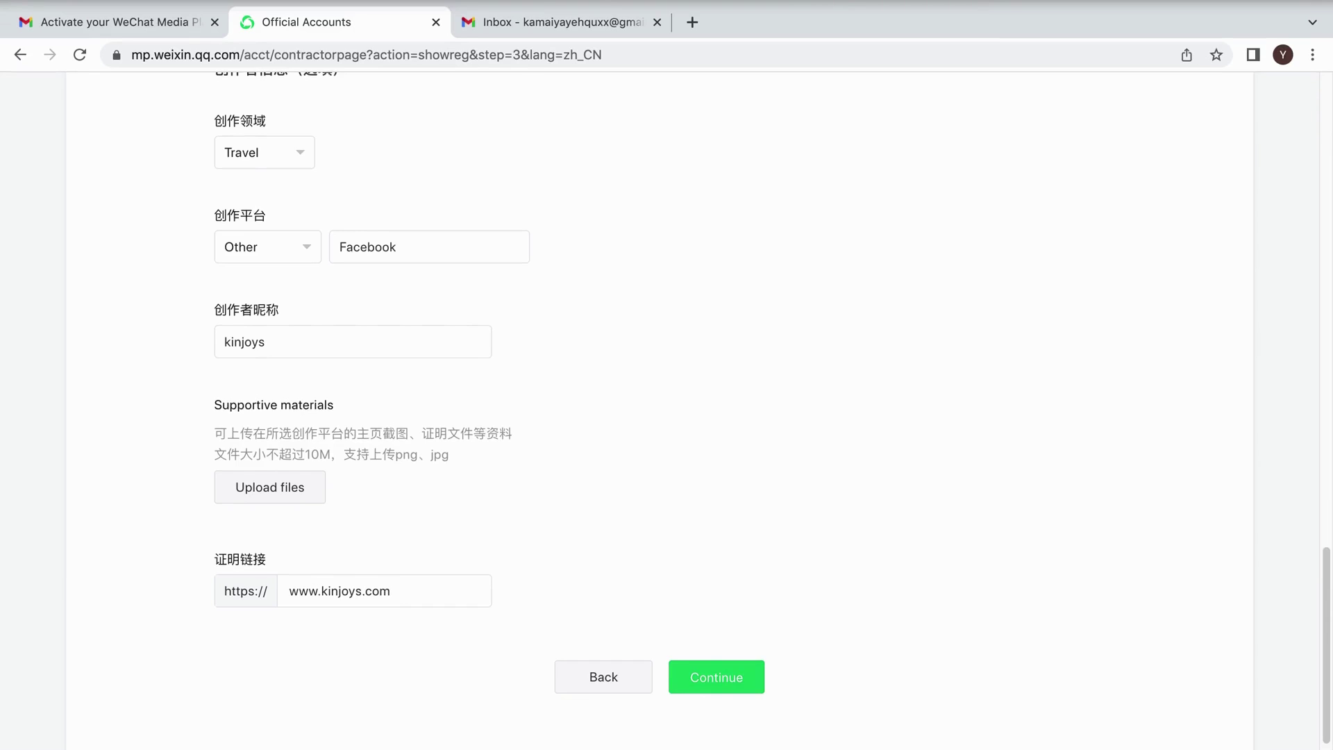